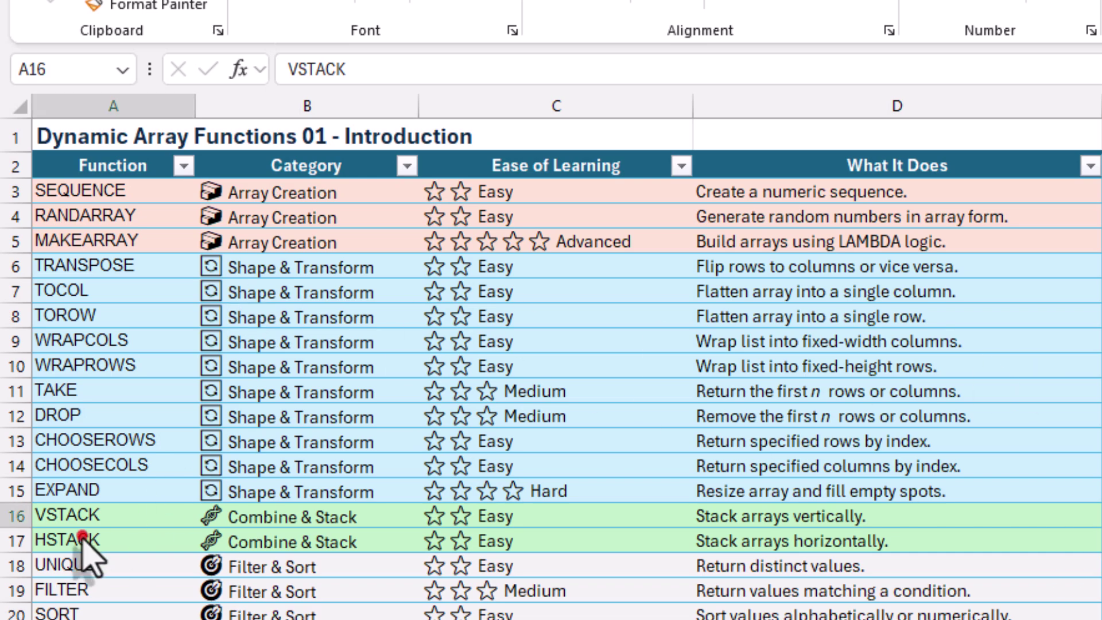
# - Highlight the VSTACK and HSTACK descriptions in the intro sheet's function table
pyautogui.moveTo(95, 516); pyautogui.dragTo(809, 535)
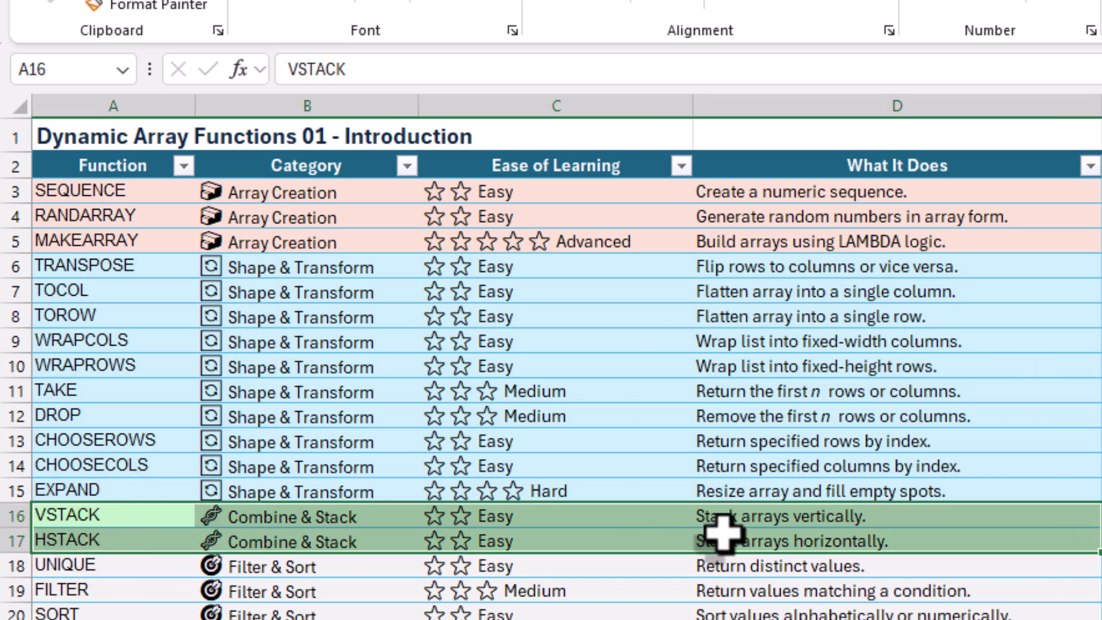
pyautogui.click(777, 515)
pyautogui.click(777, 540)
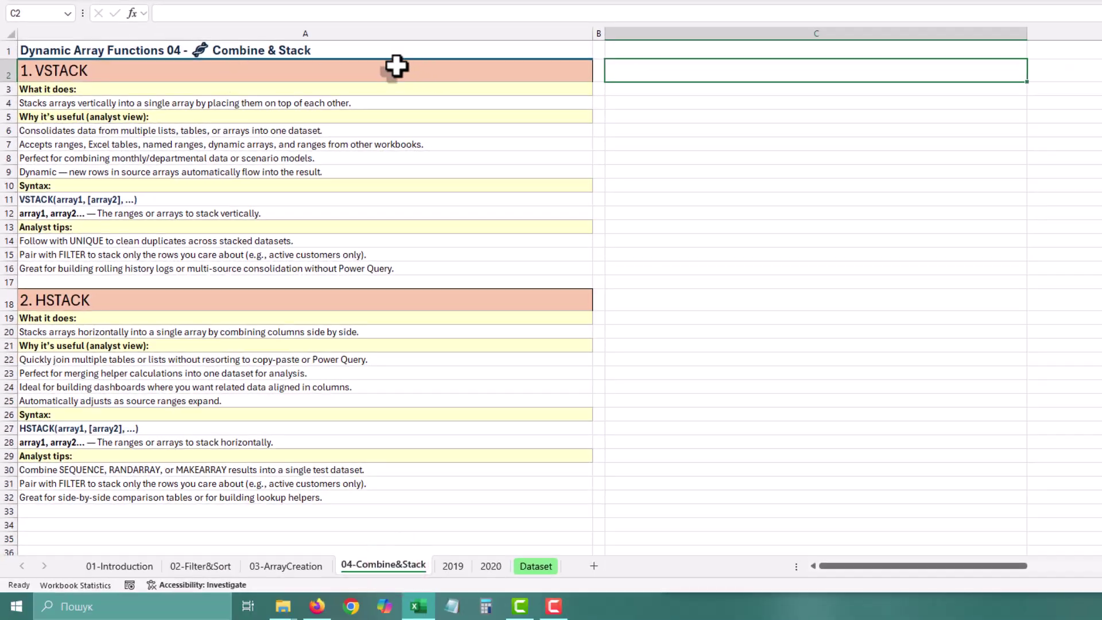
# - On the Combine & Stack sheet, select the VSTACK (A2:A16) and HSTACK (A18:A32) notes, then choose C2
pyautogui.moveTo(395, 66); pyautogui.dragTo(396, 172)
pyautogui.moveTo(397, 217); pyautogui.dragTo(390, 267)
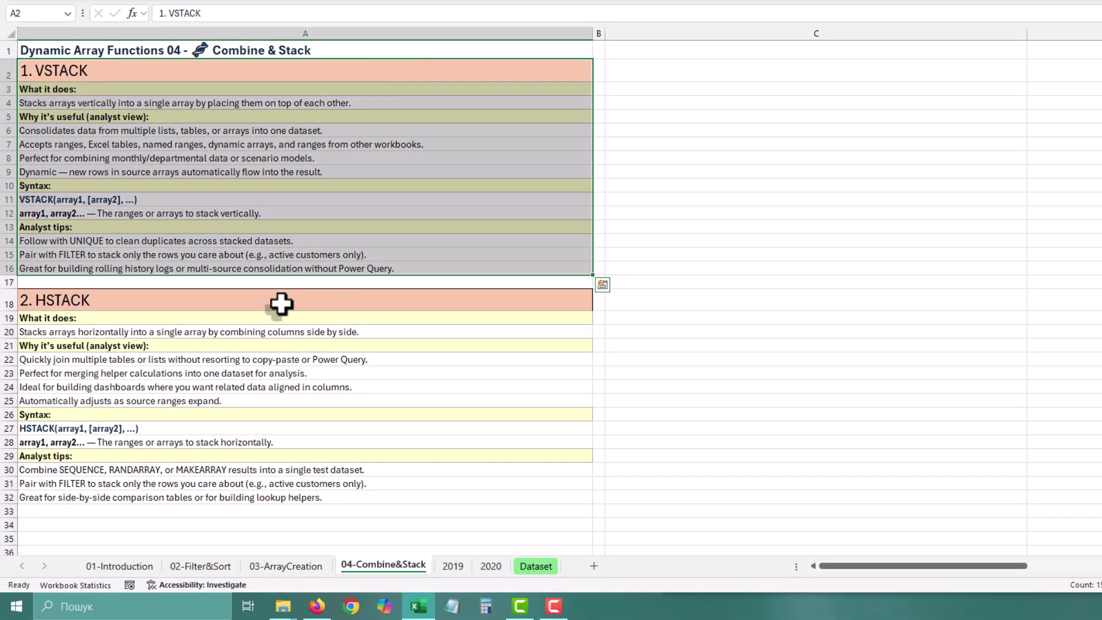
pyautogui.moveTo(281, 301); pyautogui.dragTo(283, 493)
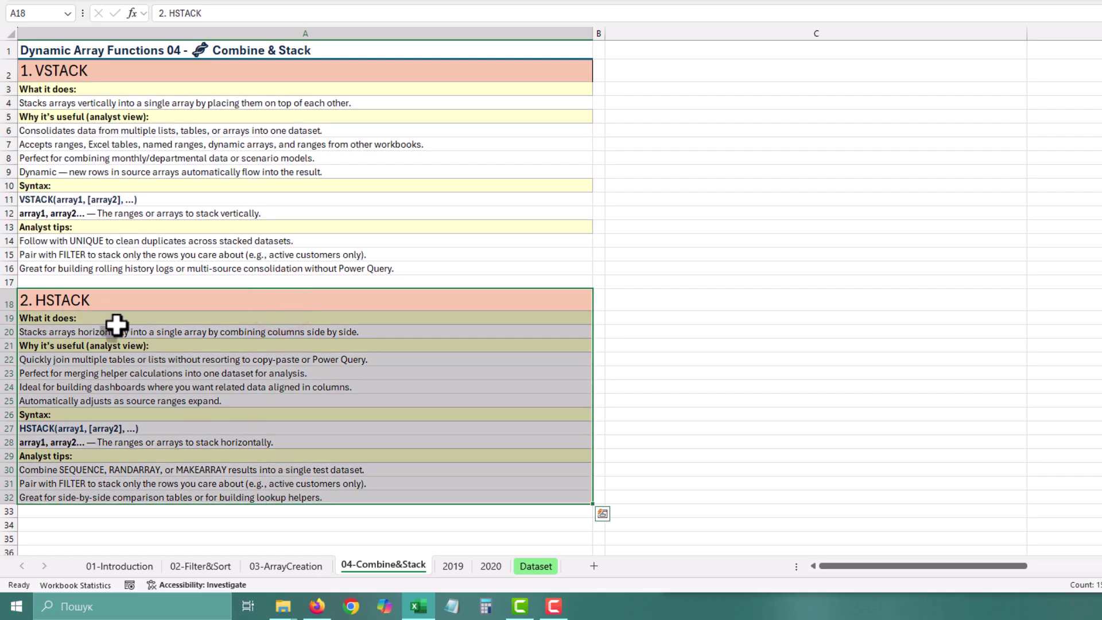
pyautogui.click(102, 328)
pyautogui.click(670, 72)
pyautogui.write('=')
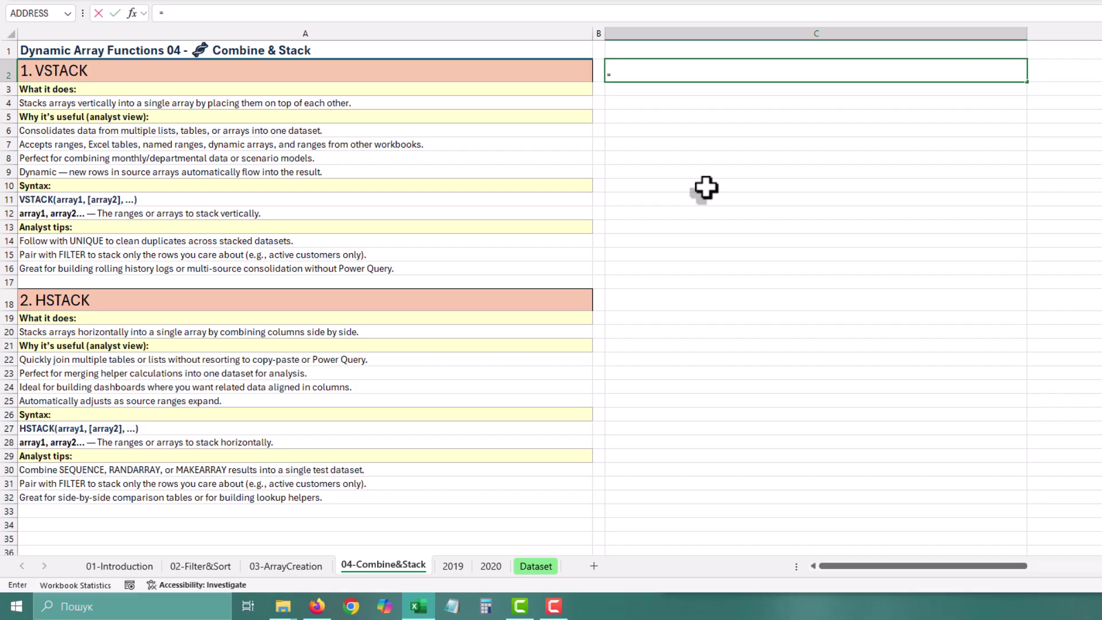
# - Enter =VSTACK(A2:A16,A18:A32) in C2 to stack both note blocks down column C
pyautogui.write('v')
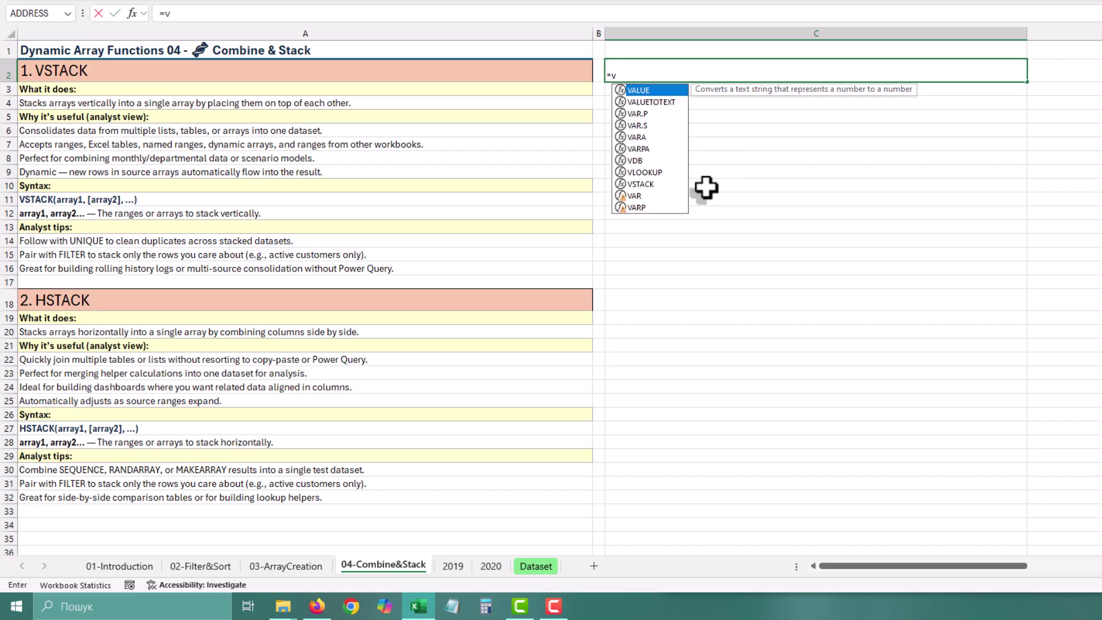
pyautogui.write('s')
pyautogui.press('Tab')
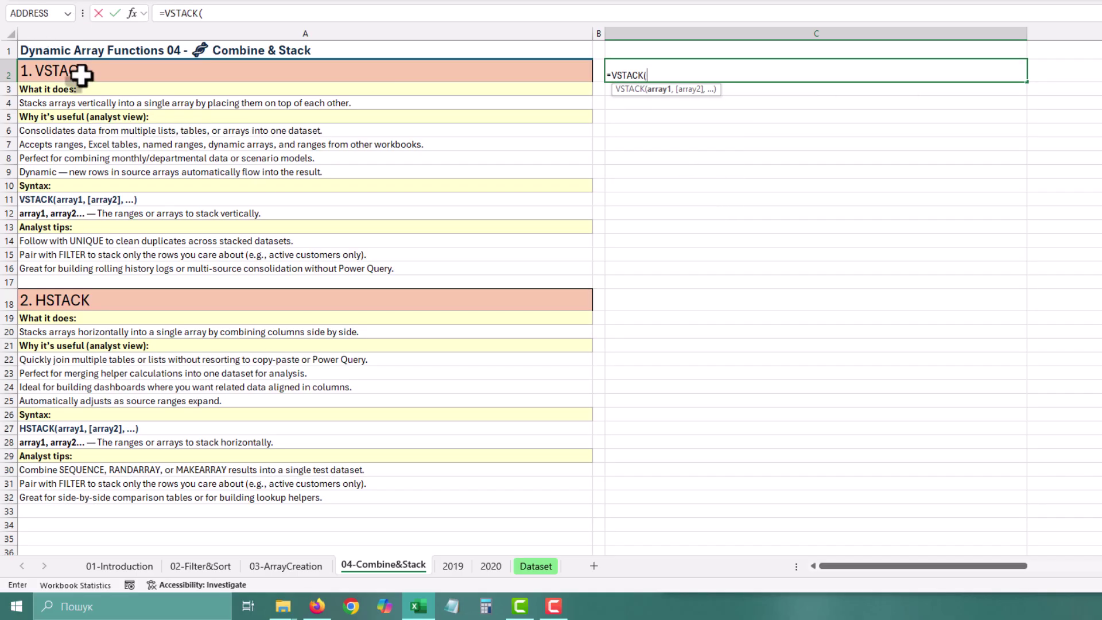
pyautogui.moveTo(80, 74); pyautogui.dragTo(153, 270)
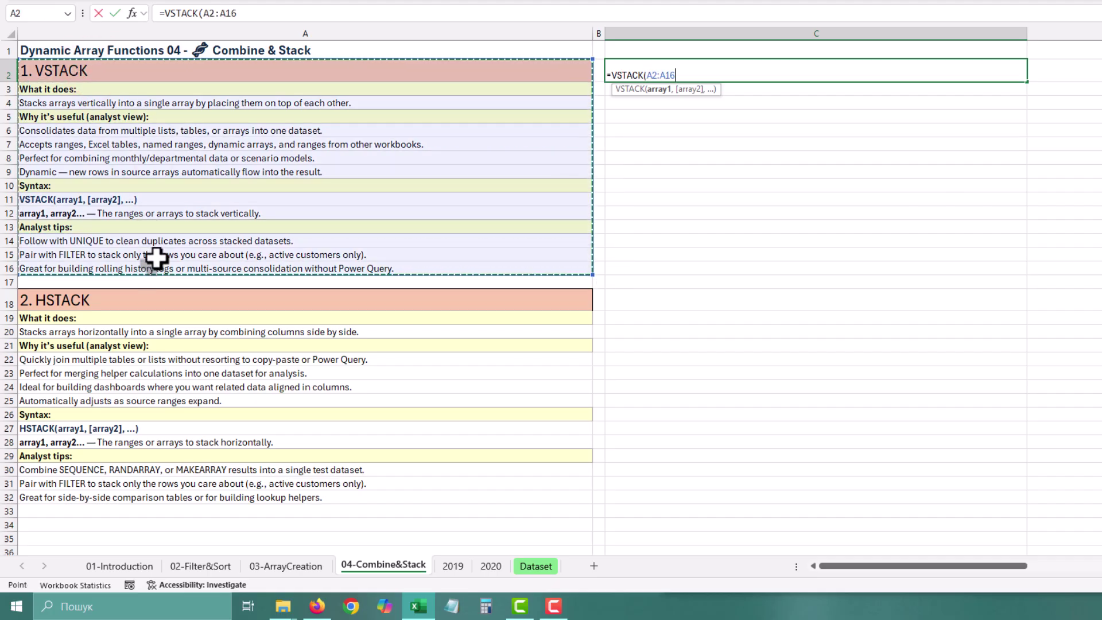
pyautogui.write(',')
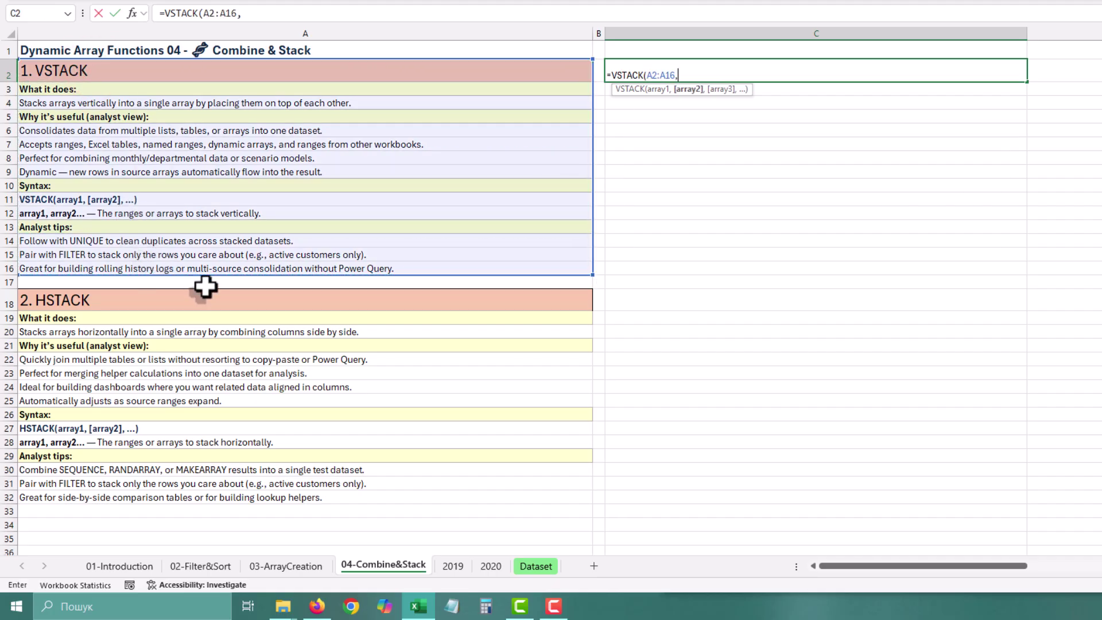
pyautogui.moveTo(205, 295); pyautogui.dragTo(260, 473)
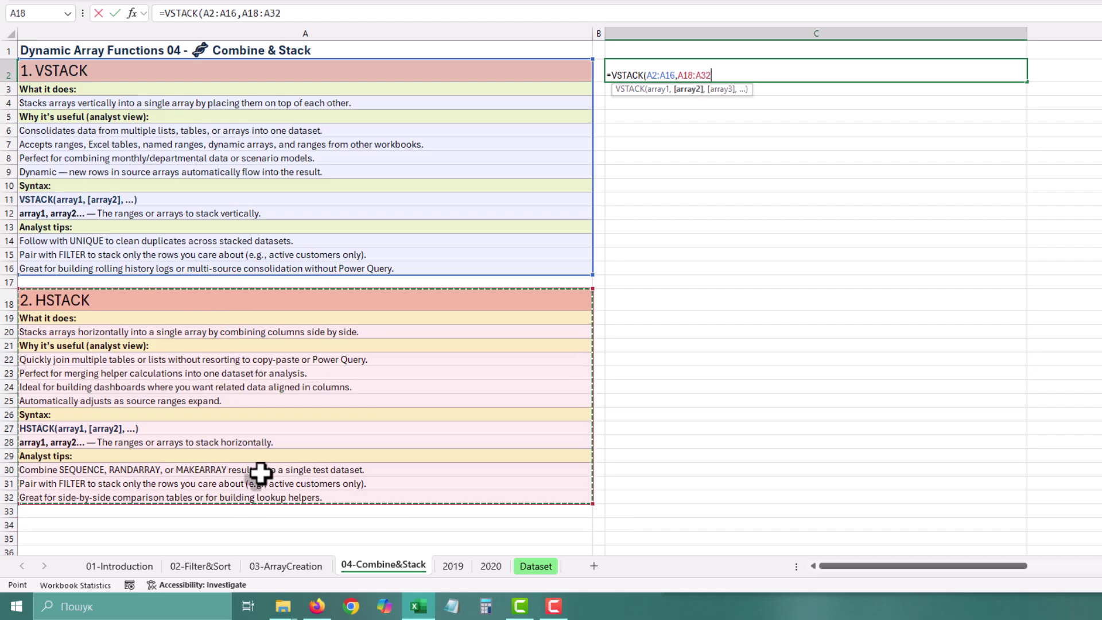
pyautogui.press('Return')
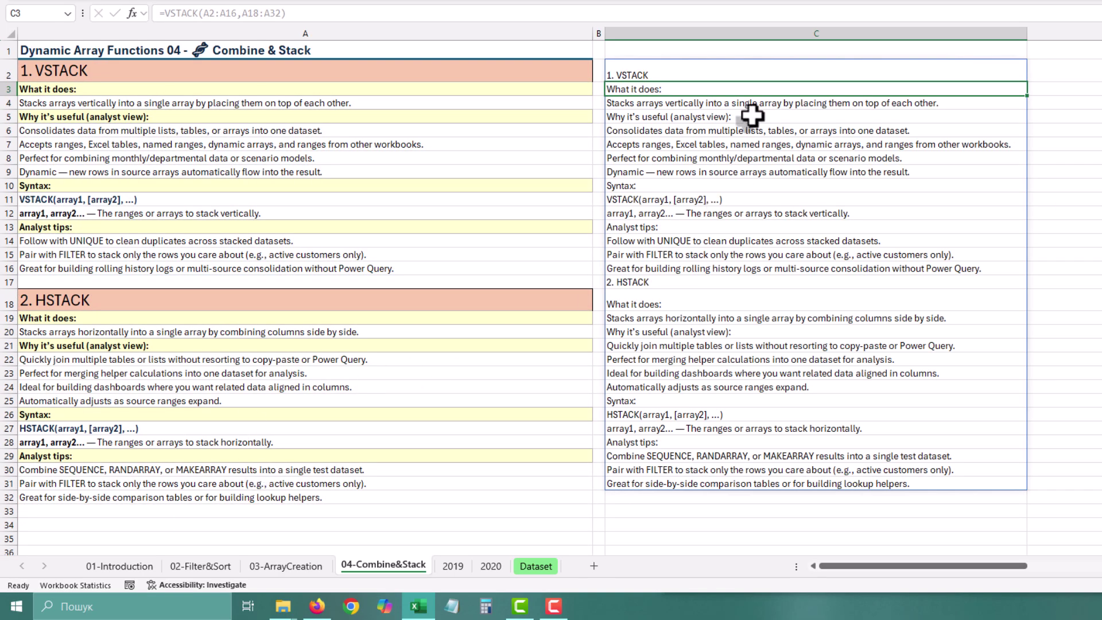
# - Compare the spilled results in column C with the original HSTACK notes A18:A32
pyautogui.moveTo(648, 64); pyautogui.dragTo(670, 487)
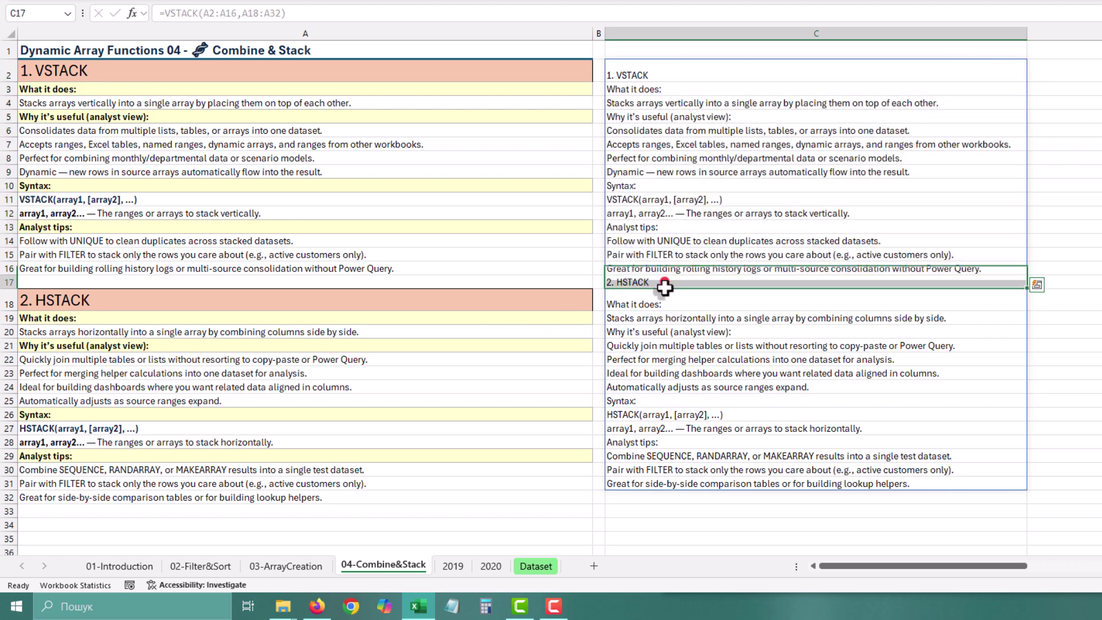
pyautogui.click(243, 293)
pyautogui.moveTo(247, 335); pyautogui.dragTo(253, 485)
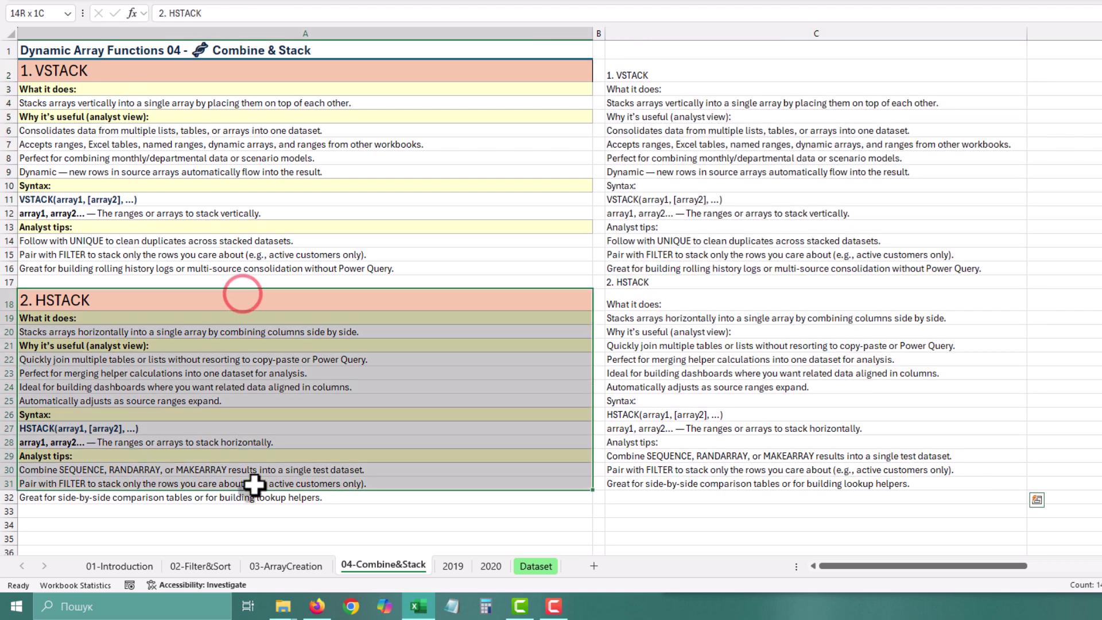
pyautogui.click(790, 176)
pyautogui.click(999, 78)
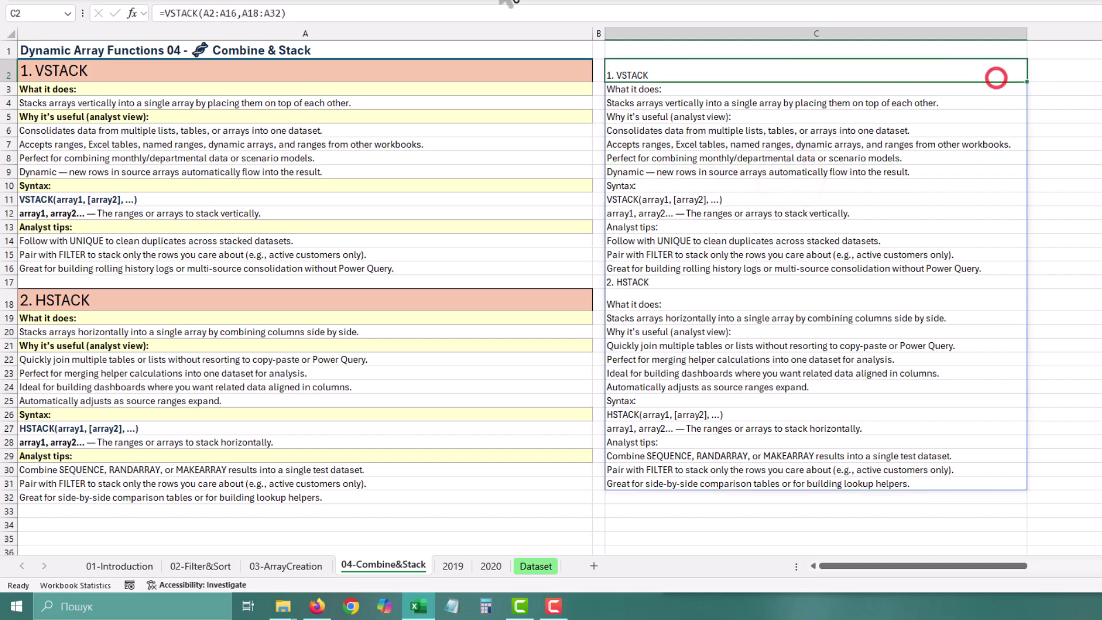
# - Change the C2 formula to =HSTACK(A2:A16,A18:A32), placing the notes in columns C and D
pyautogui.click(162, 13)
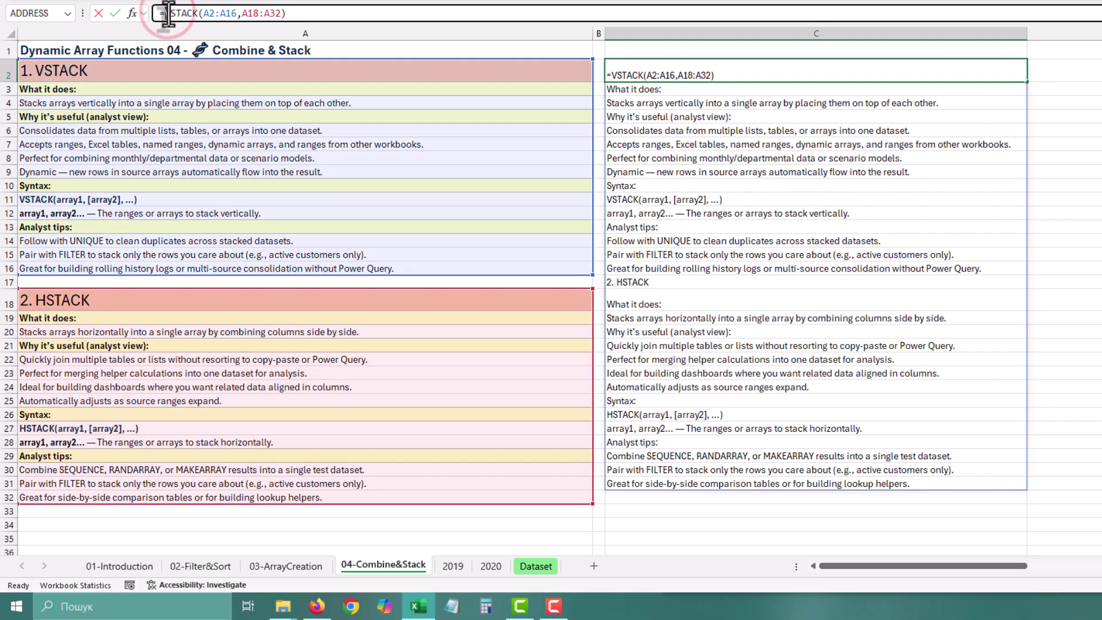
pyautogui.press('Delete')
pyautogui.write('H')
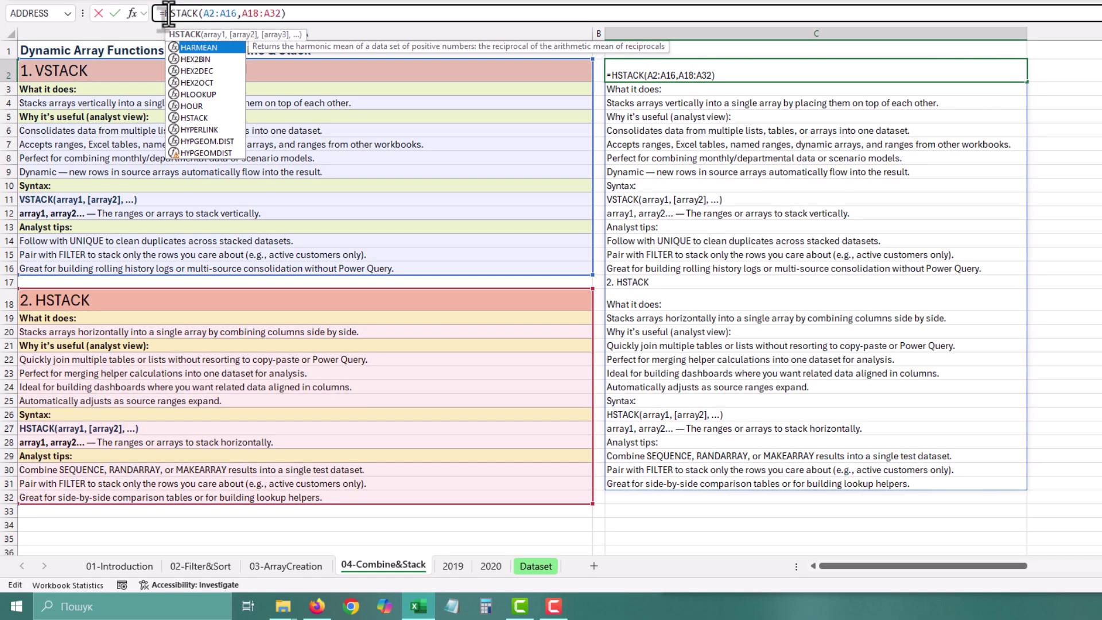
pyautogui.press('Return')
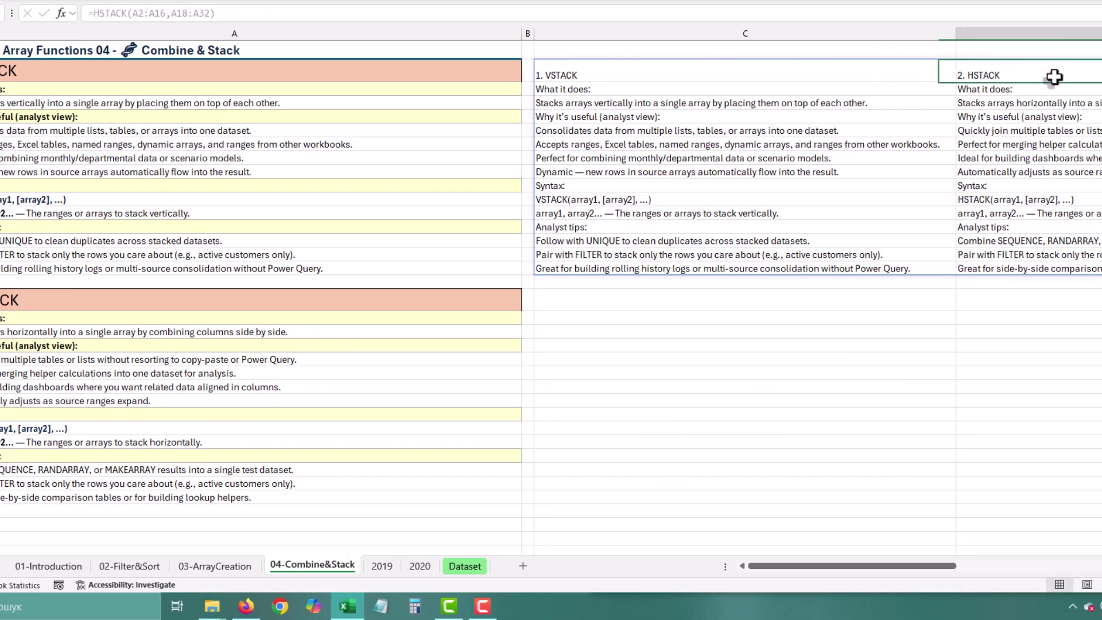
pyautogui.moveTo(905, 74); pyautogui.dragTo(884, 255)
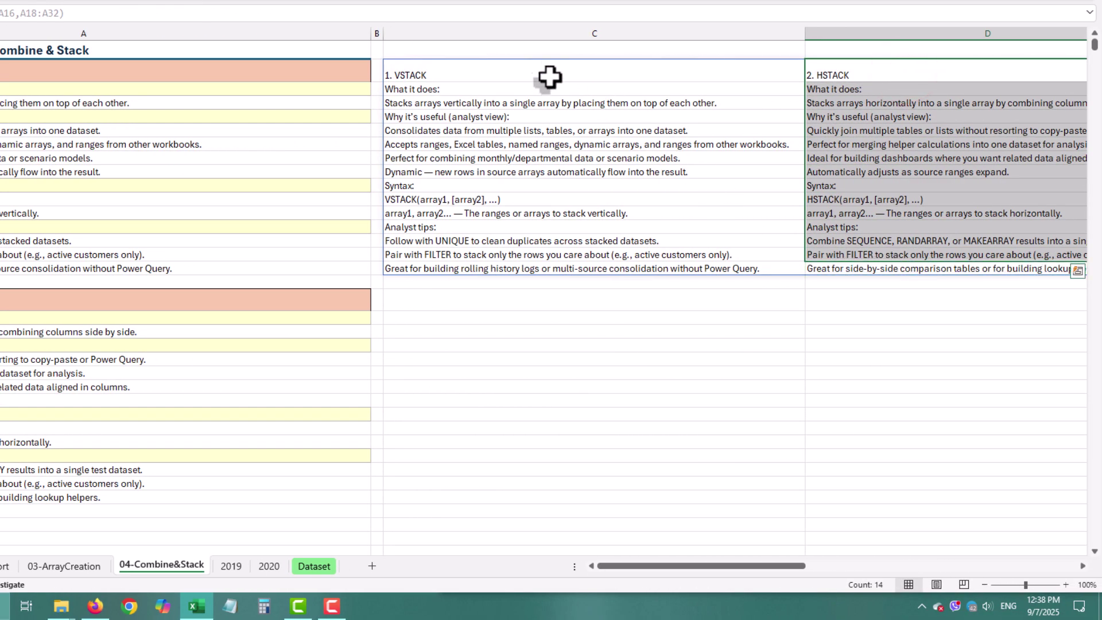
pyautogui.click(548, 74)
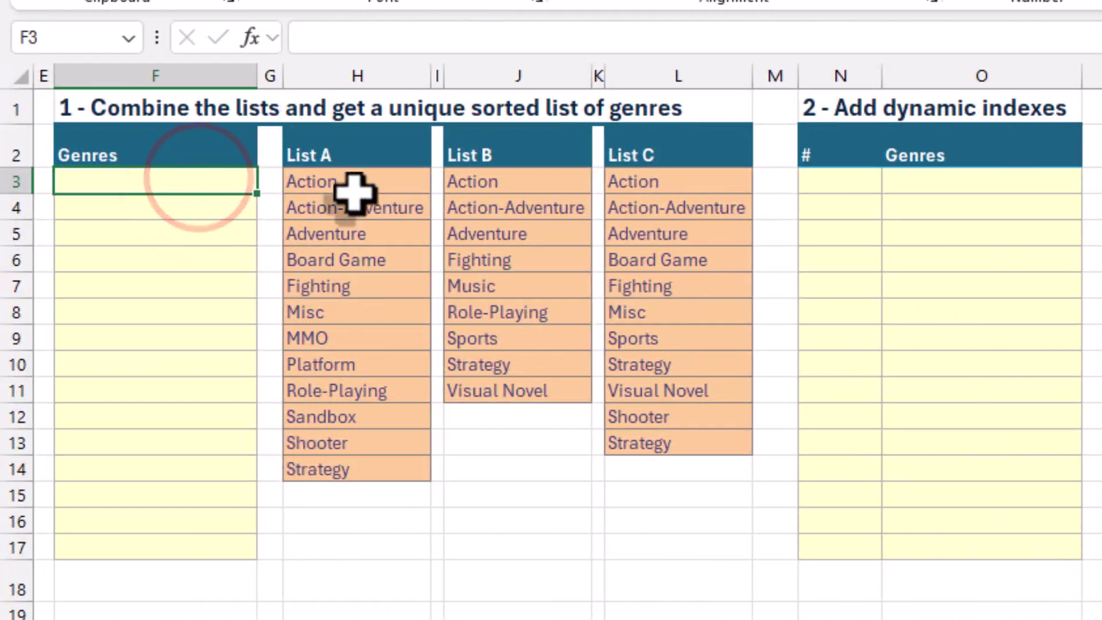
# - Review the task title and the List A, List B and List C genre ranges
pyautogui.click(94, 103)
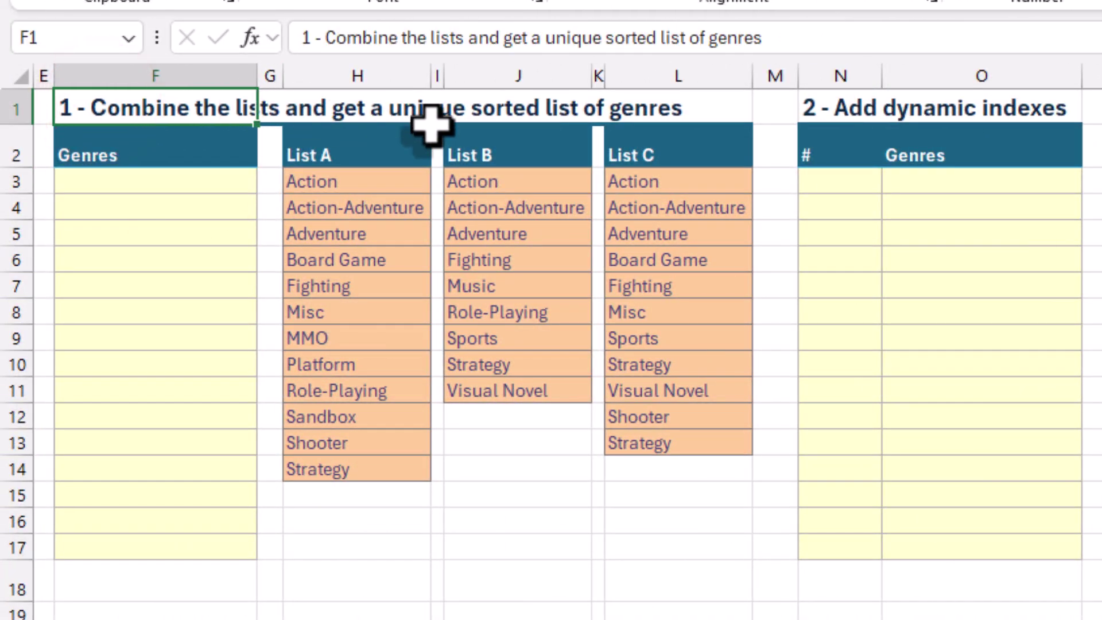
pyautogui.moveTo(343, 181)
pyautogui.mouseDown()
pyautogui.moveTo(338, 491)
pyautogui.moveTo(344, 479)
pyautogui.mouseUp()
pyautogui.moveTo(492, 168); pyautogui.dragTo(534, 390)
pyautogui.moveTo(686, 448)
pyautogui.mouseDown()
pyautogui.moveTo(686, 214)
pyautogui.moveTo(676, 176)
pyautogui.mouseUp()
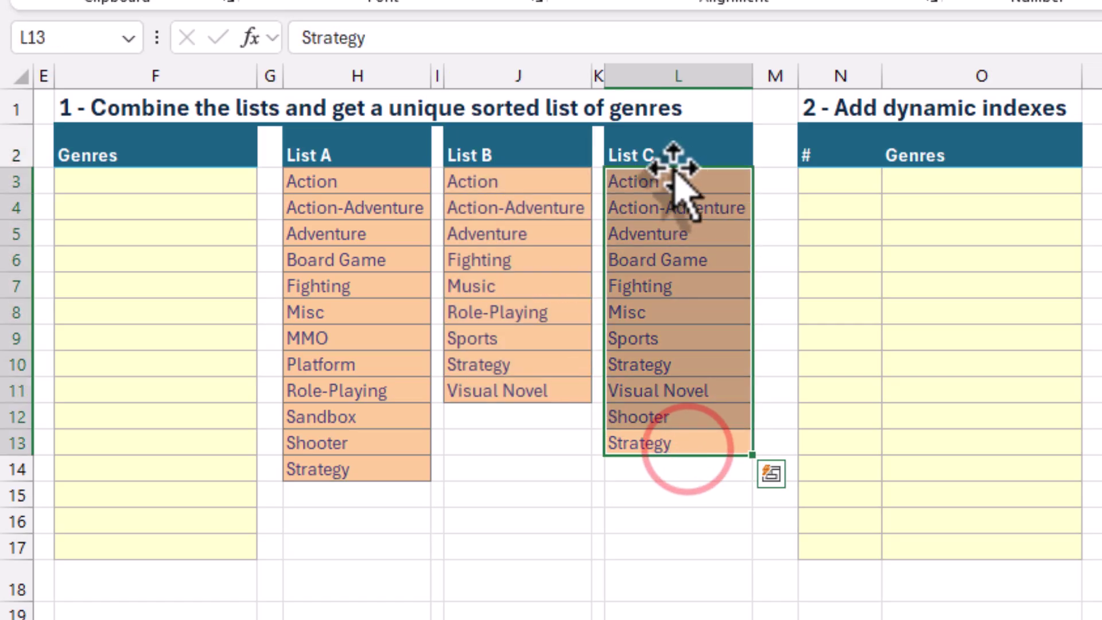
# - Enter =VSTACK(H3:H14,J3:J11,L3:L13) in F3 to combine the three genre lists
pyautogui.click(158, 180)
pyautogui.write('=v')
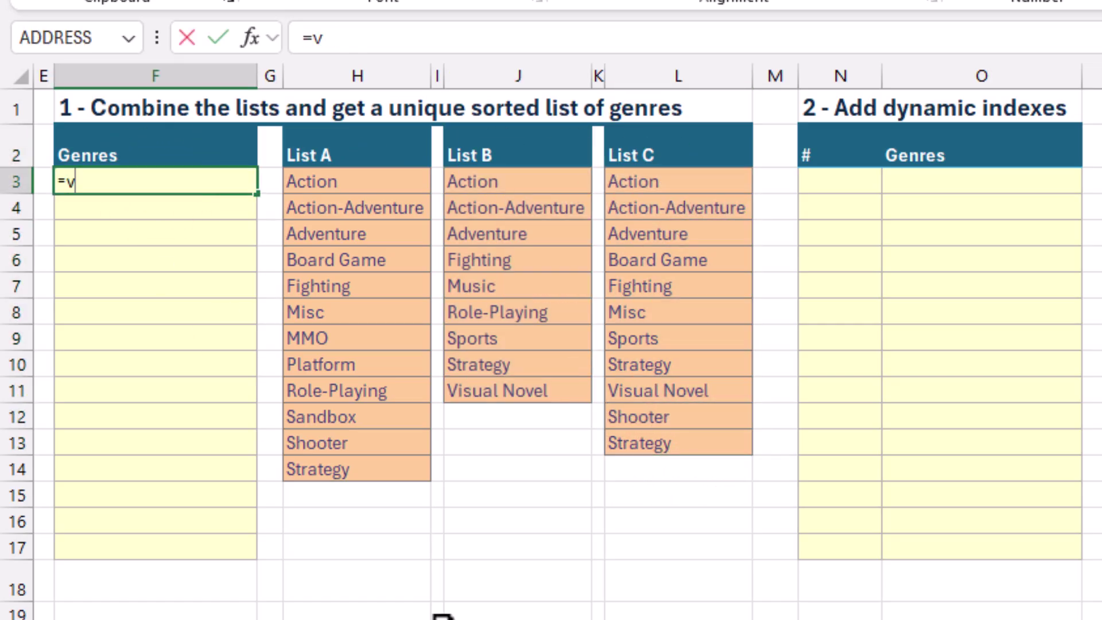
pyautogui.write('s')
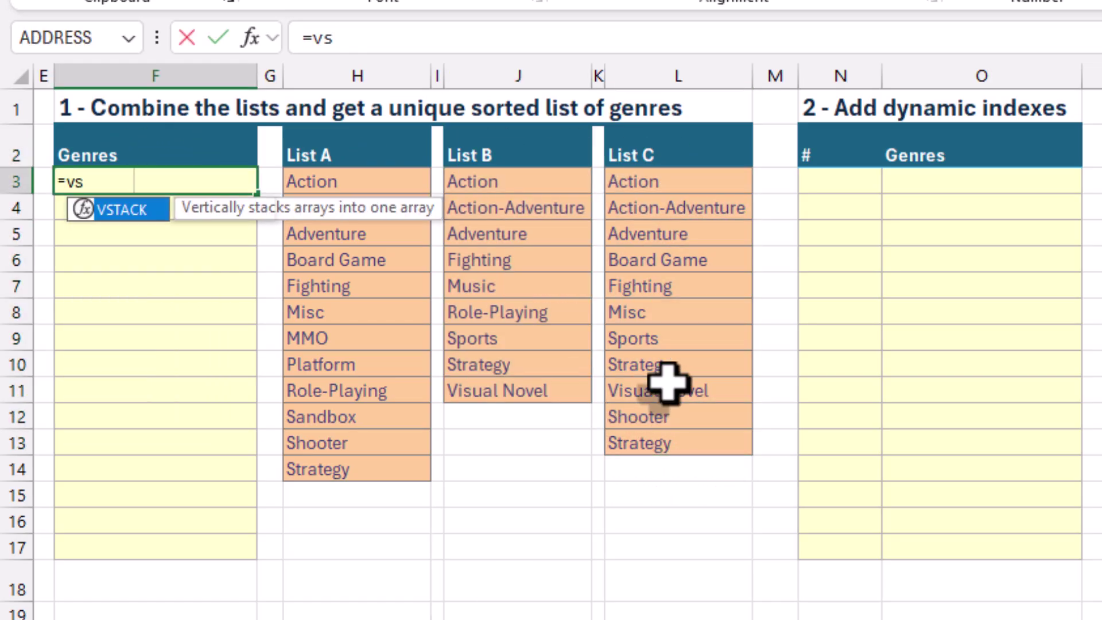
pyautogui.press('Tab')
pyautogui.click(395, 184)
pyautogui.moveTo(390, 279); pyautogui.dragTo(401, 471)
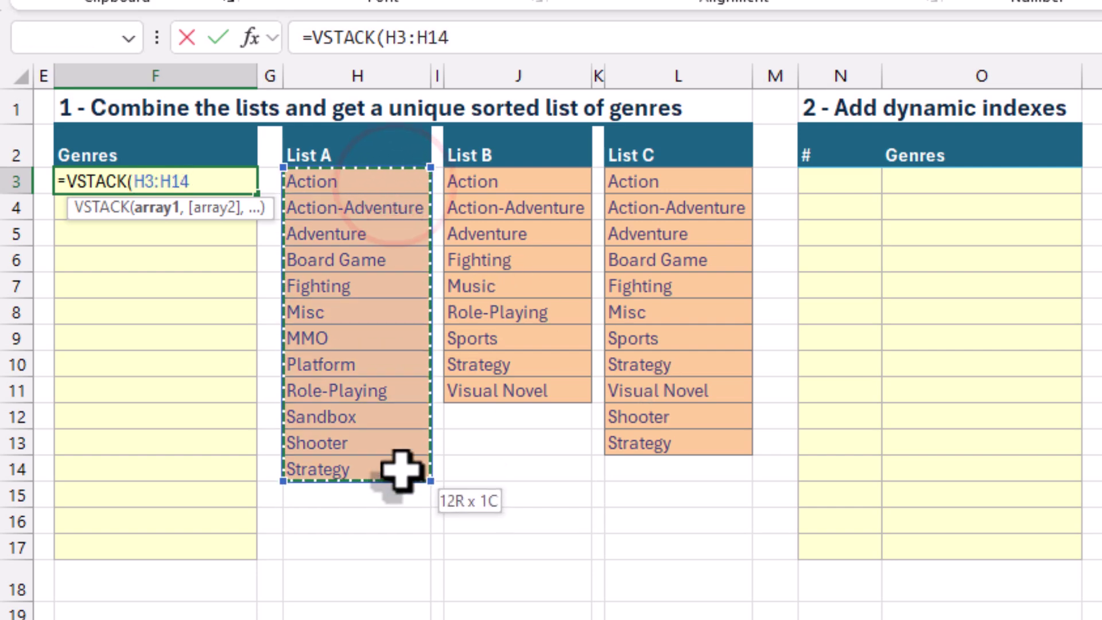
pyautogui.write(',')
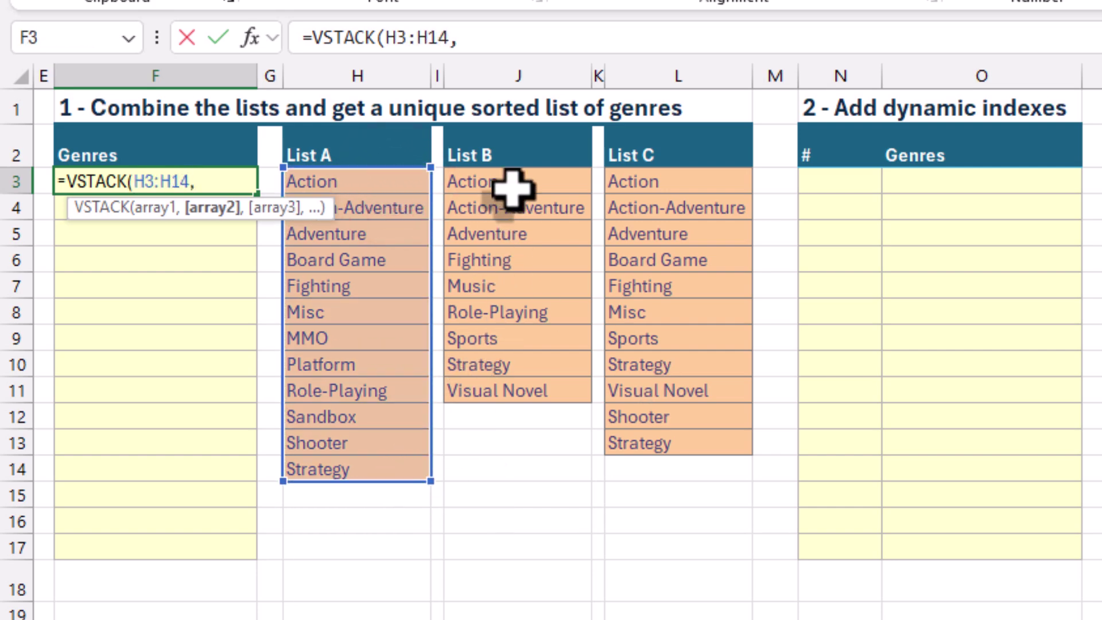
pyautogui.click(519, 155)
pyautogui.click(518, 182)
pyautogui.moveTo(525, 226); pyautogui.dragTo(551, 394)
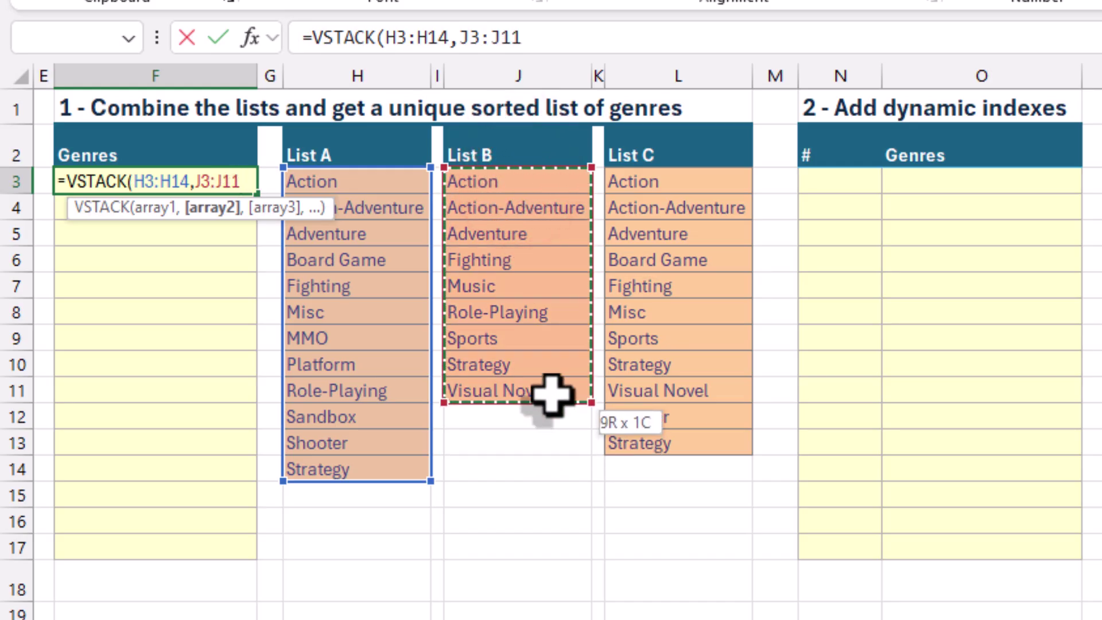
pyautogui.write(',')
pyautogui.click(648, 182)
pyautogui.moveTo(651, 189); pyautogui.dragTo(659, 450)
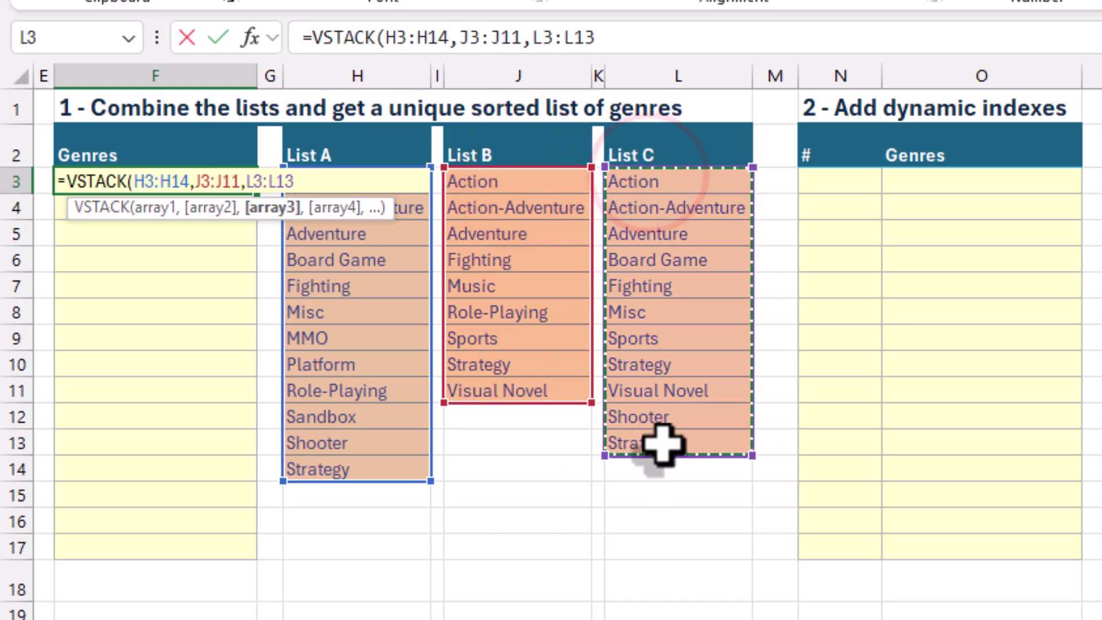
pyautogui.press('Return')
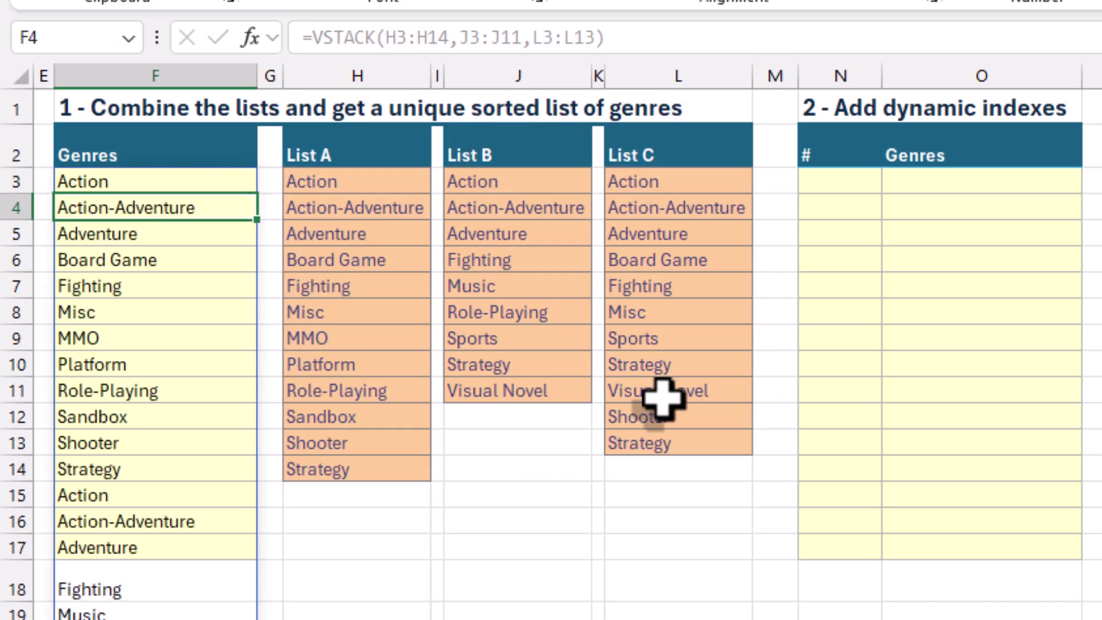
# - Wrap the F3 formula as =SORT(UNIQUE(VSTACK(H3:H14,J3:J11,L3:L13))) for a sorted, deduplicated list
pyautogui.click(143, 181)
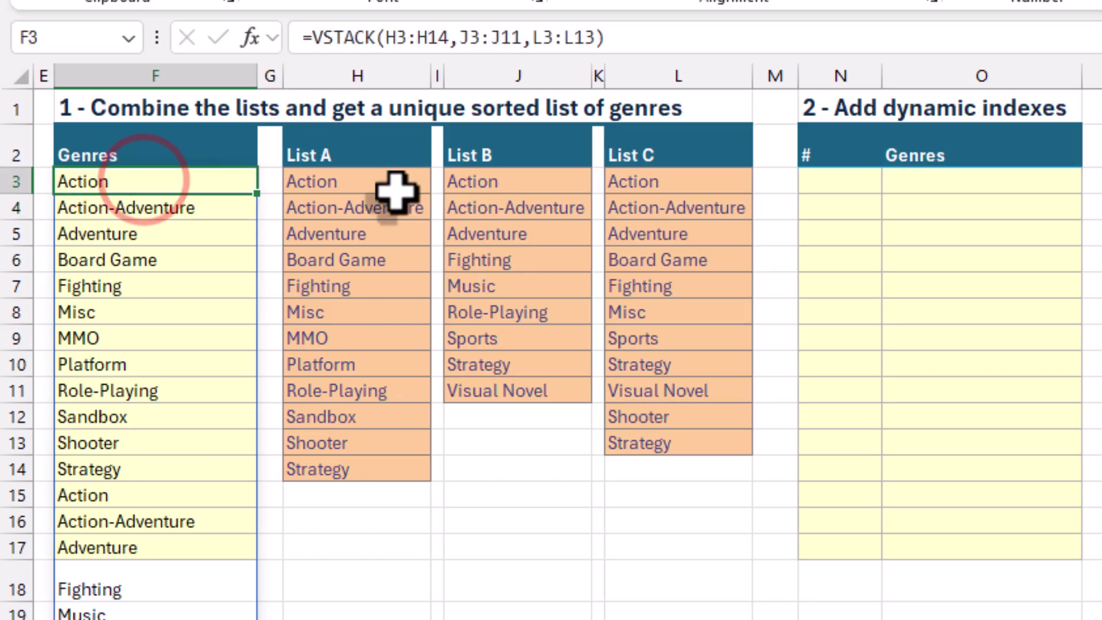
pyautogui.press('F2')
pyautogui.click(312, 40)
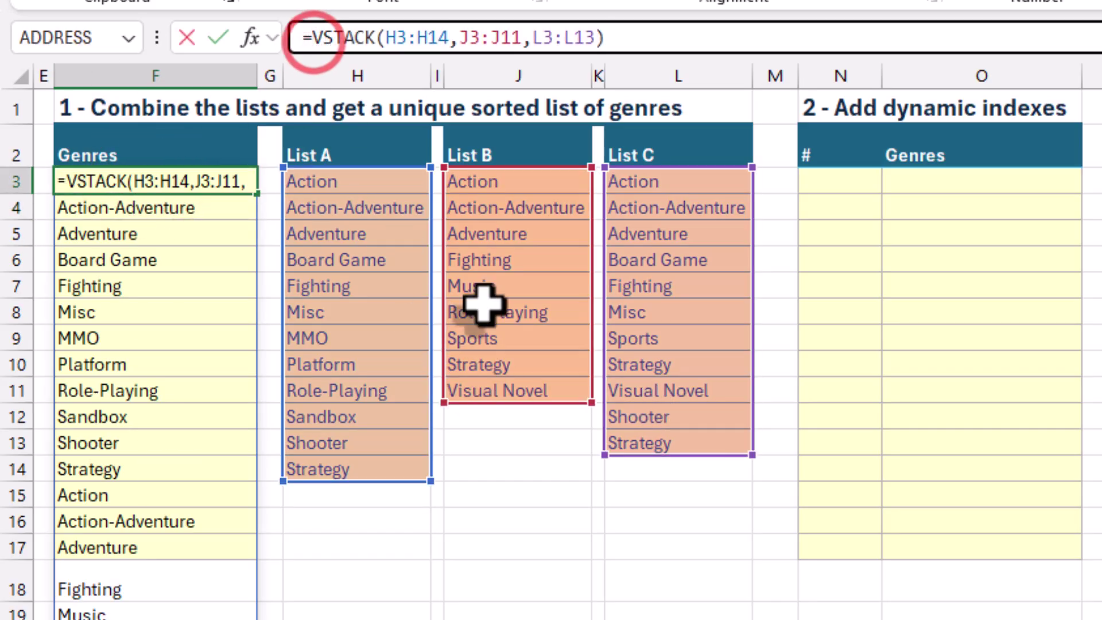
pyautogui.write('uniq')
pyautogui.press('Tab')
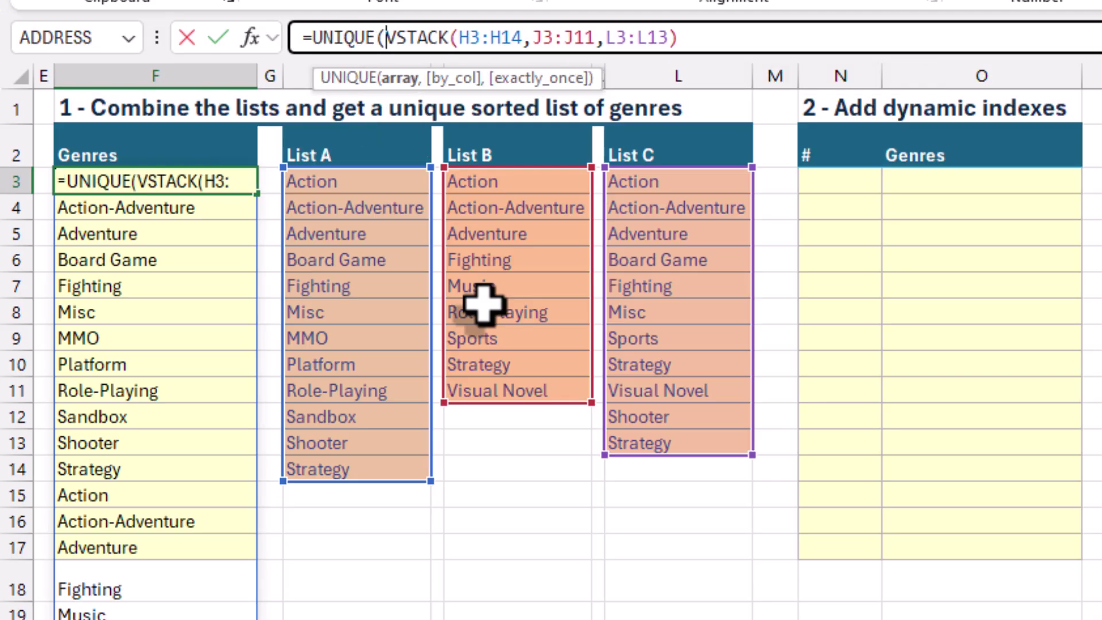
pyautogui.press('Home')
pyautogui.press('Right')
pyautogui.write('so')
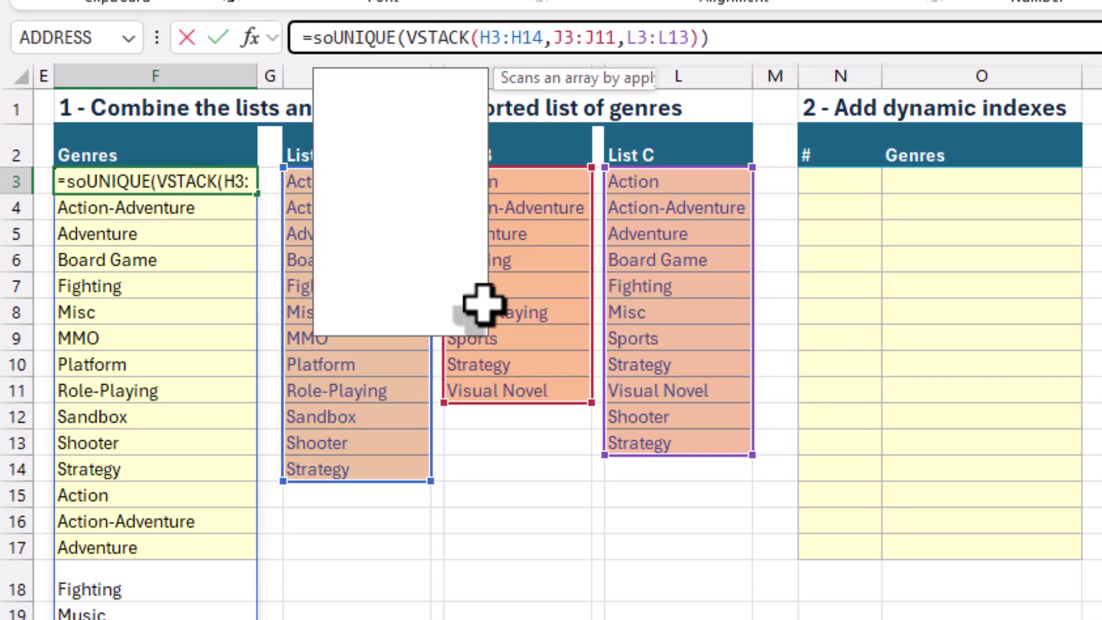
pyautogui.write('rt(')
pyautogui.press('End')
pyautogui.write(')')
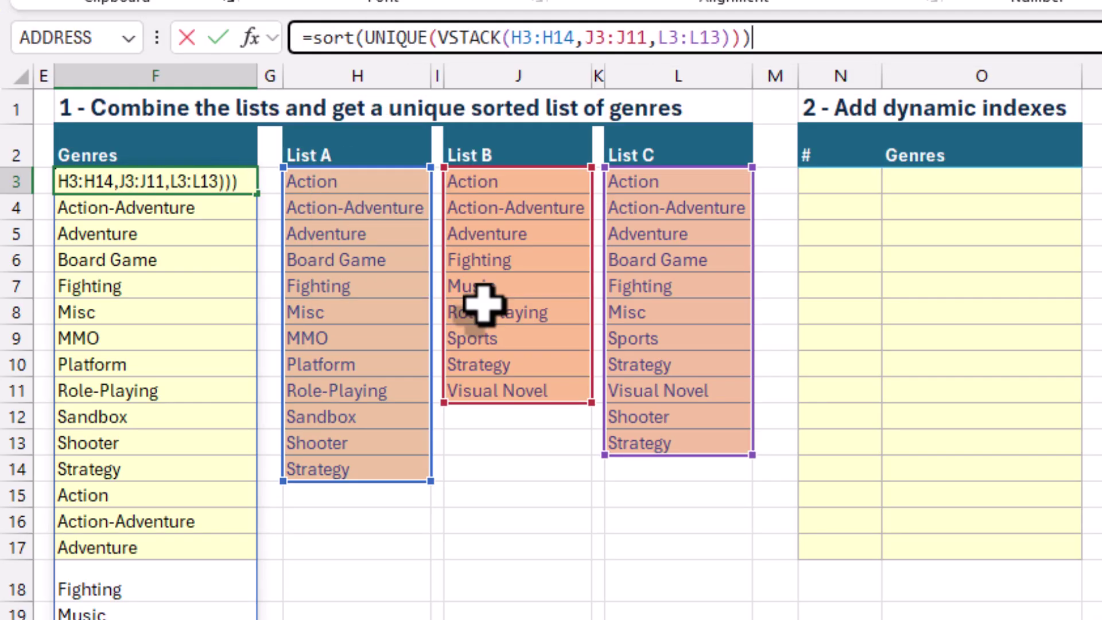
pyautogui.press('Return')
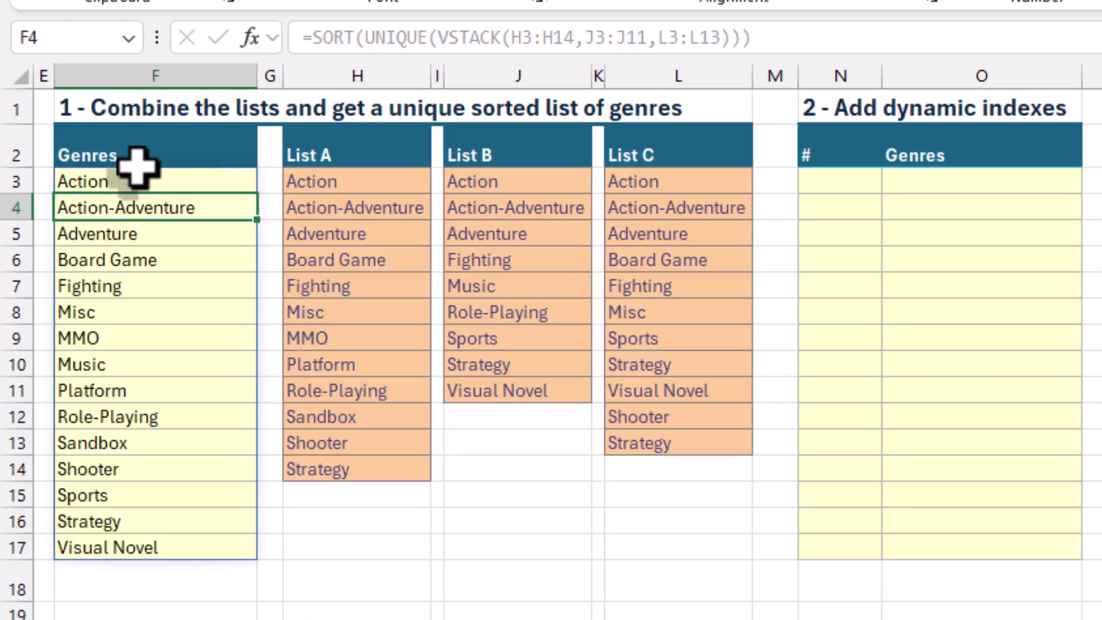
pyautogui.click(137, 180)
pyautogui.write('=h')
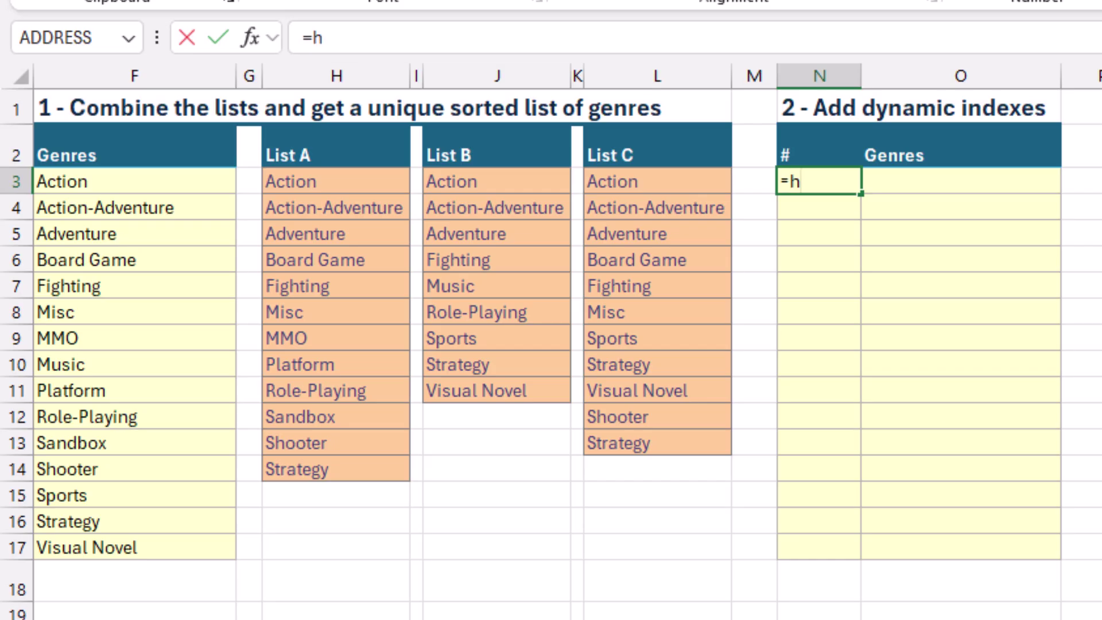
# - Enter =HSTACK(SEQUENCE(ROWS(F3#)),F3#) in N3 to number the 15 genres
pyautogui.write('st')
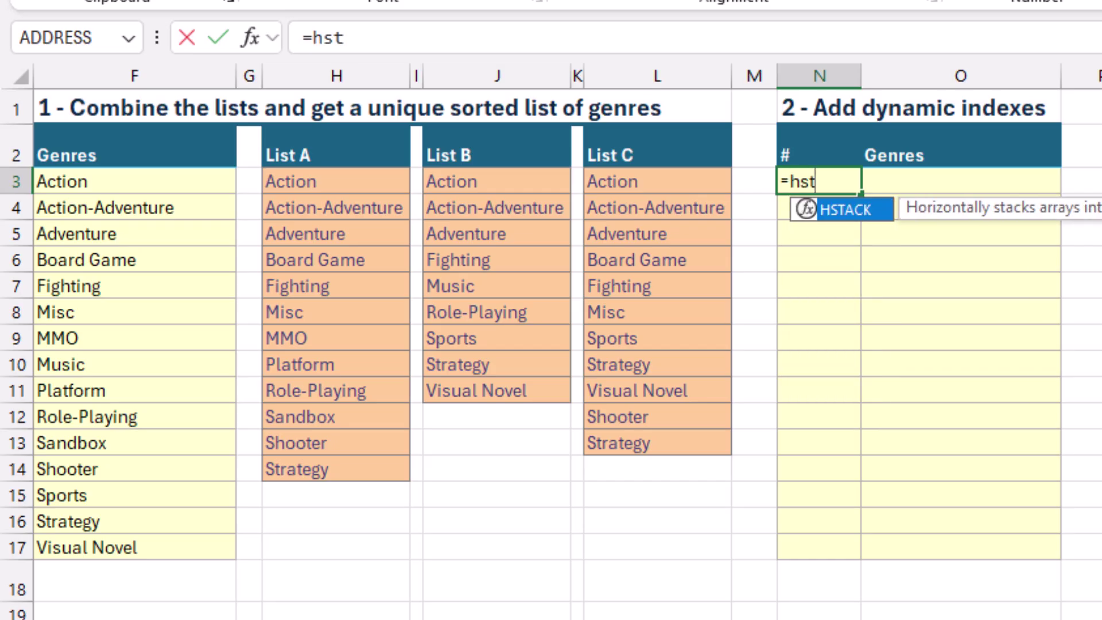
pyautogui.write('ac')
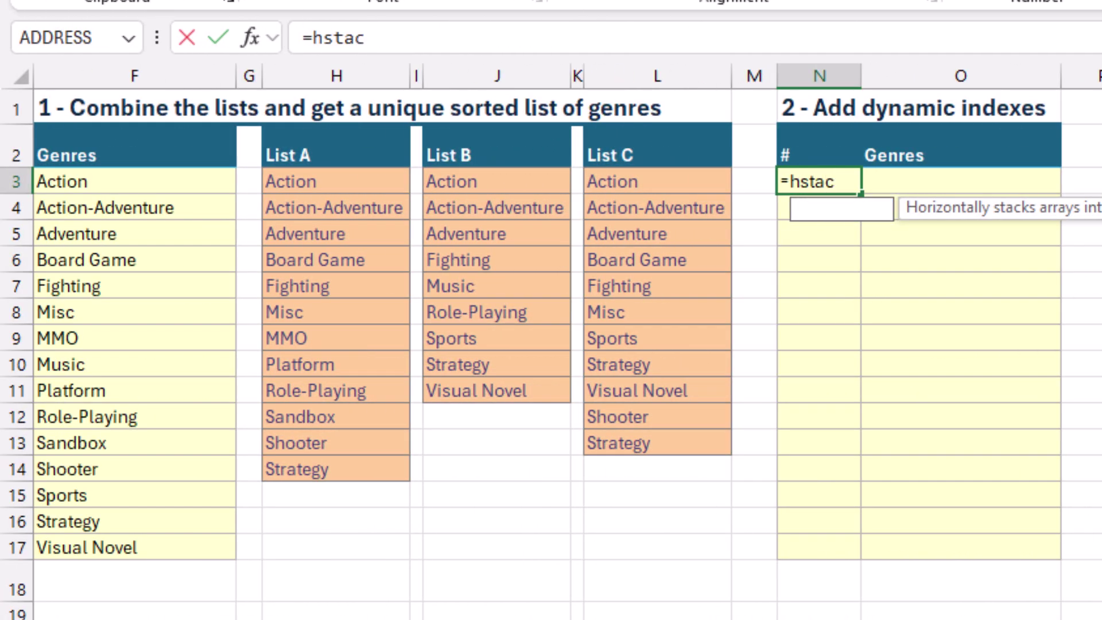
pyautogui.write('k(')
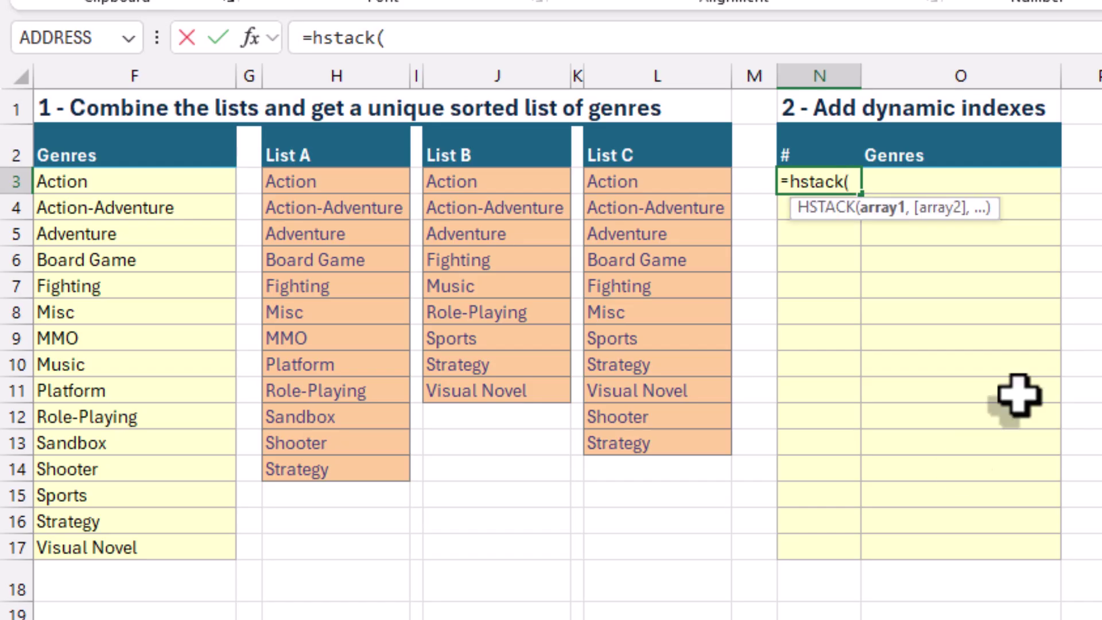
pyautogui.write('s')
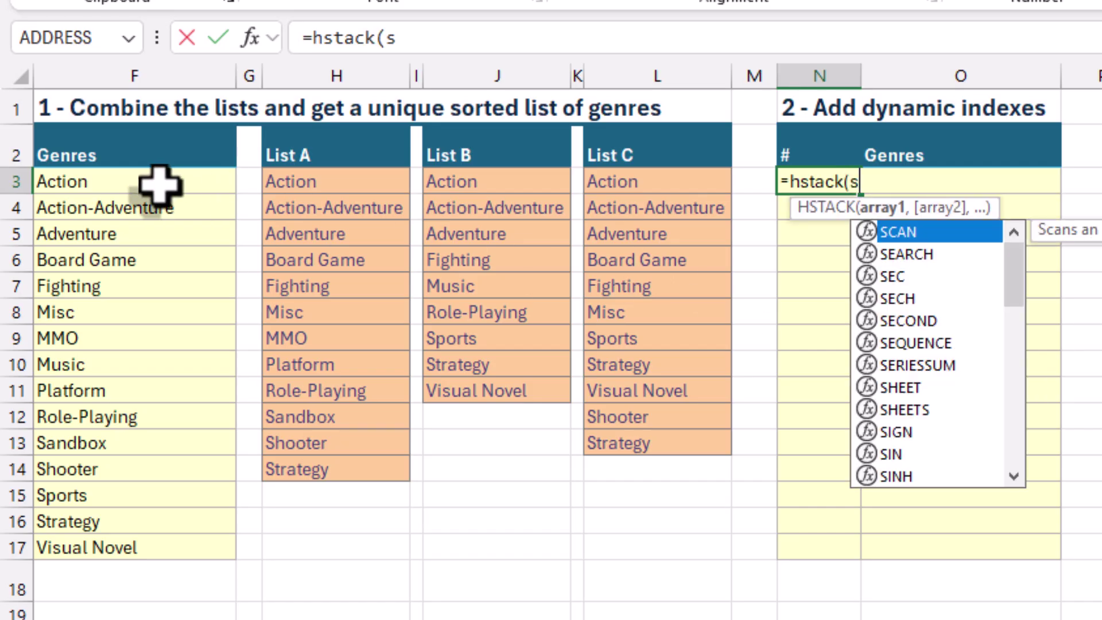
pyautogui.write('eq')
pyautogui.press('Tab')
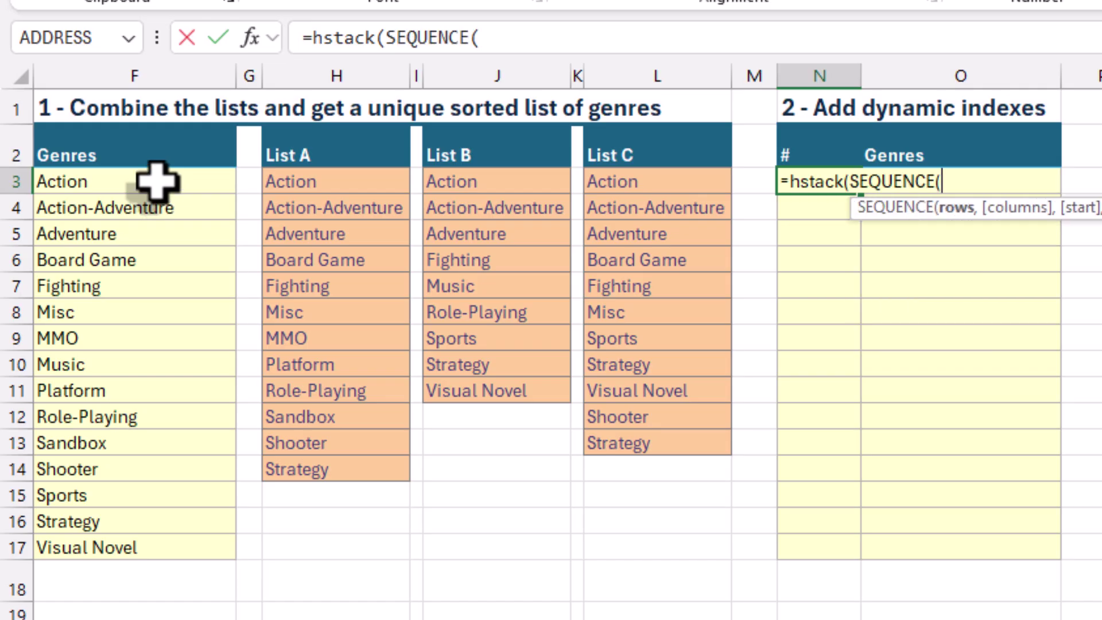
pyautogui.write('r')
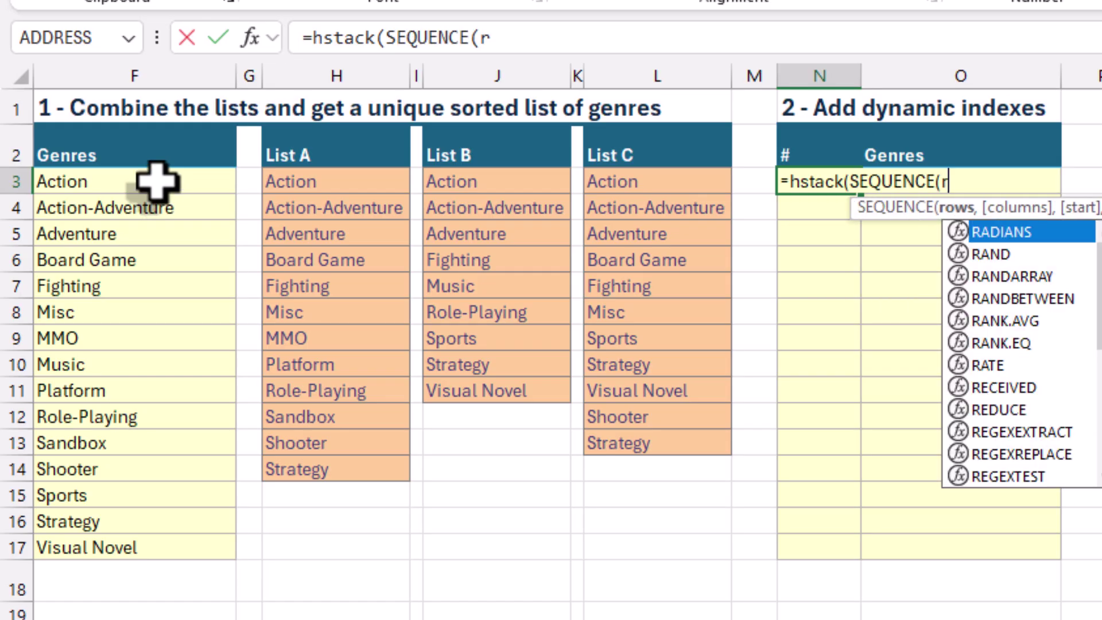
pyautogui.write('ows')
pyautogui.press('Tab')
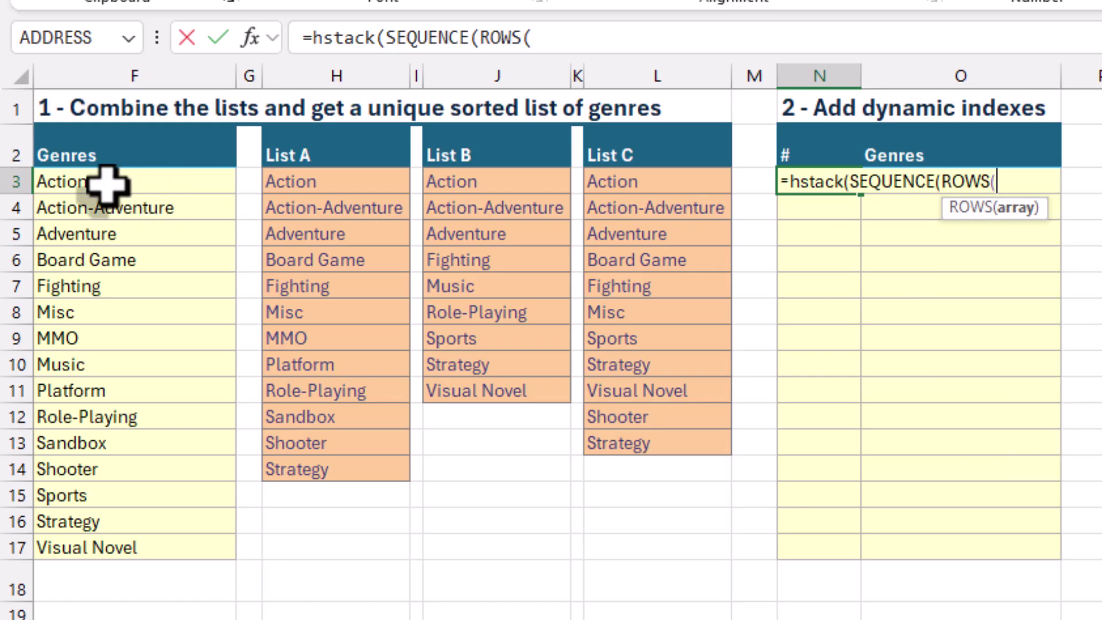
pyautogui.click(106, 184)
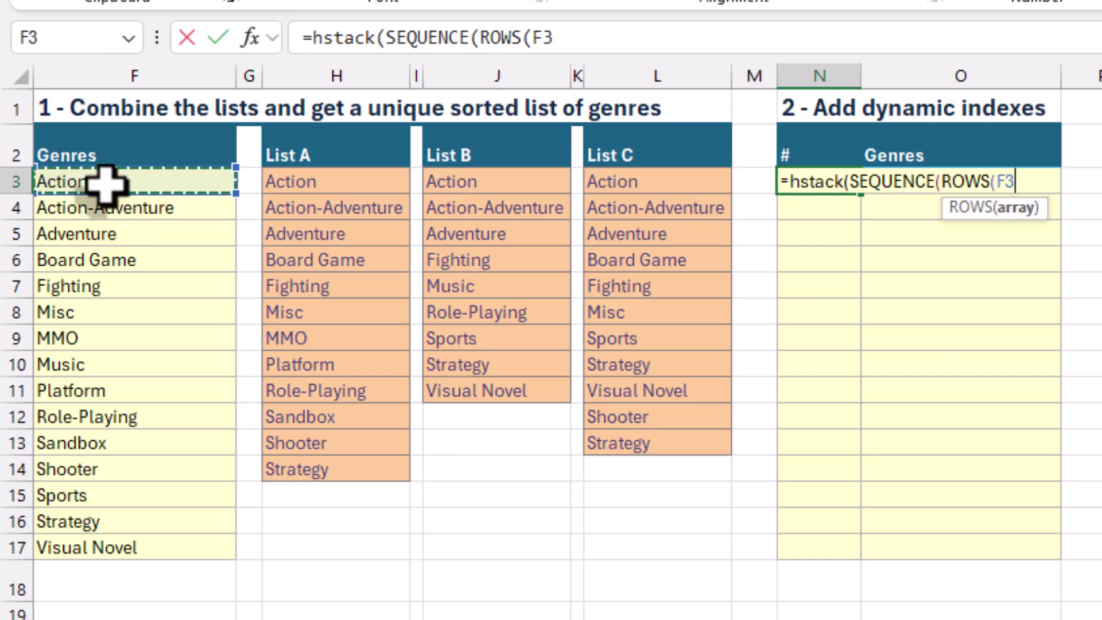
pyautogui.write('#')
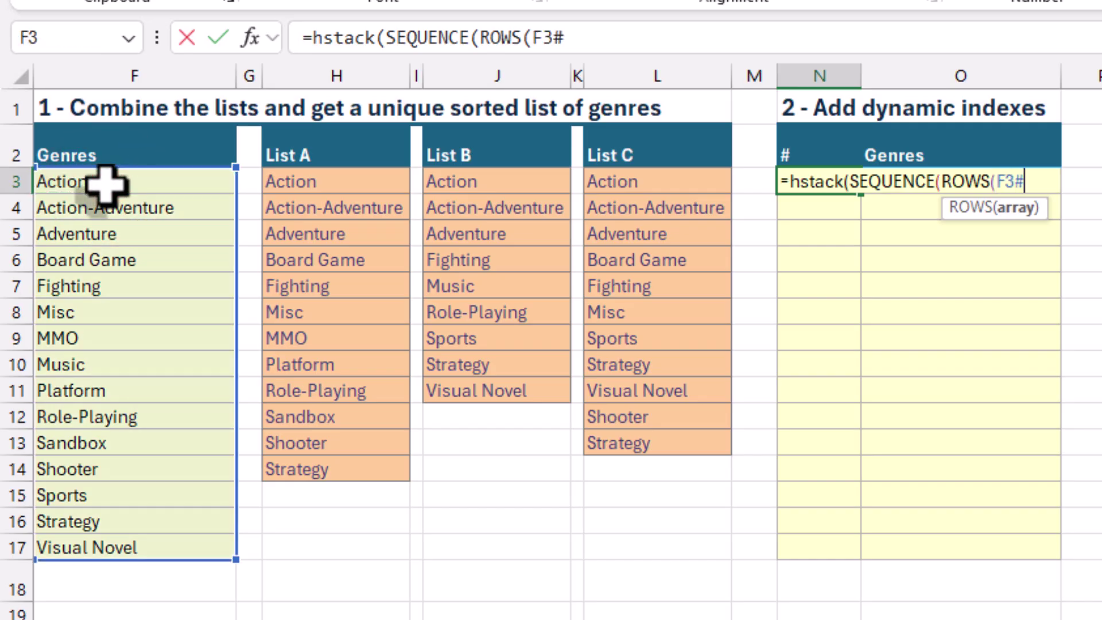
pyautogui.write(')),')
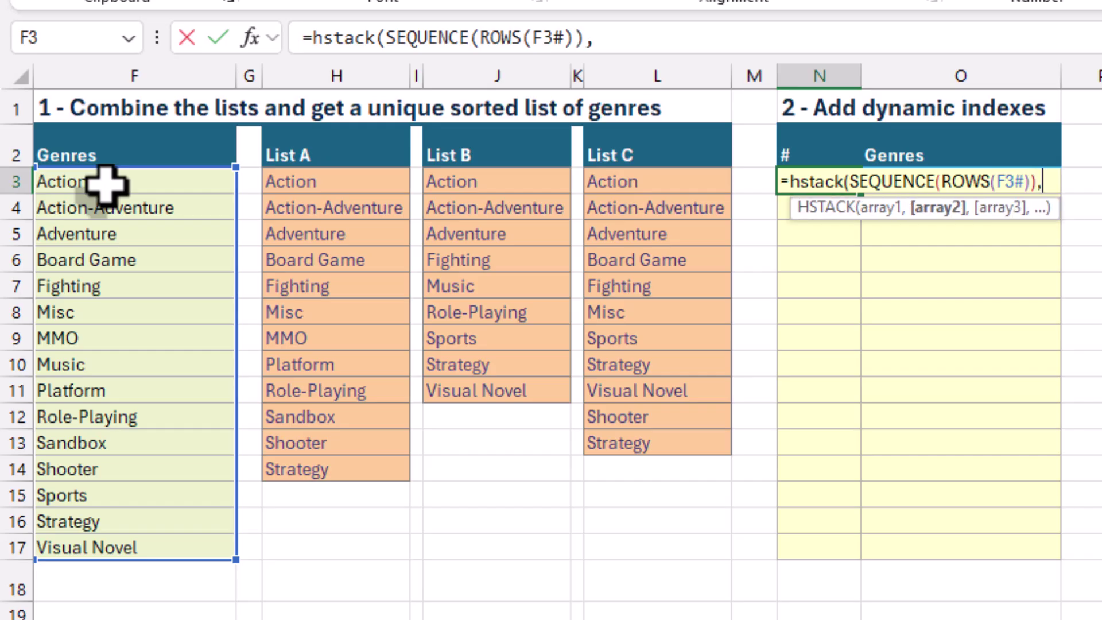
pyautogui.click(105, 183)
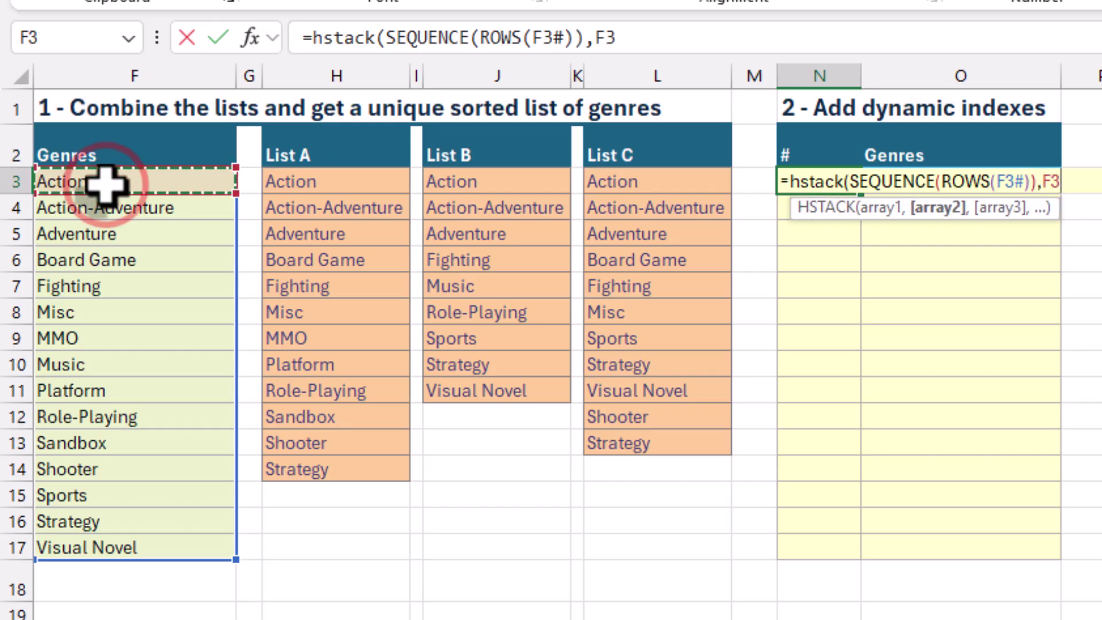
pyautogui.write('#)')
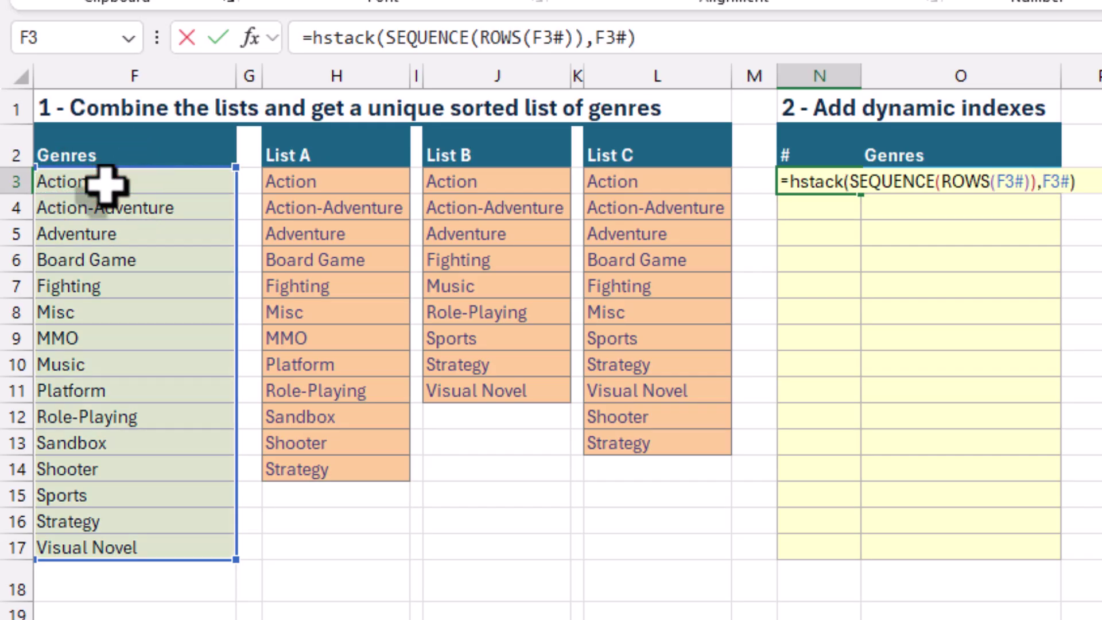
pyautogui.press('Return')
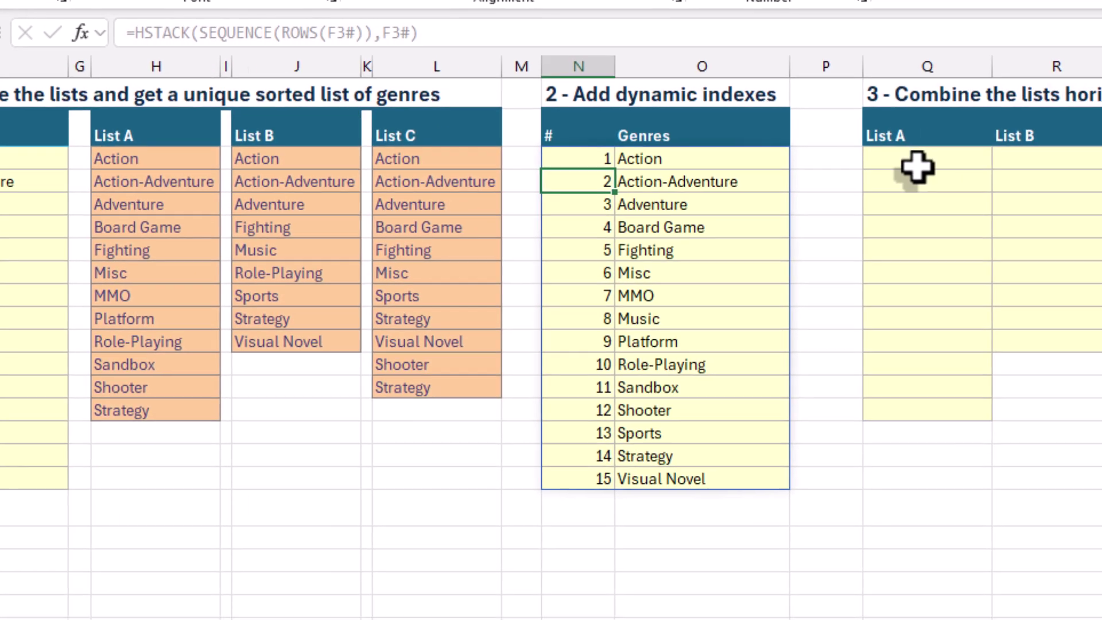
# - Enter =HSTACK(H3:H14,J3:J11,L3:L13) in Q3 to place the three lists side by side
pyautogui.click(768, 164)
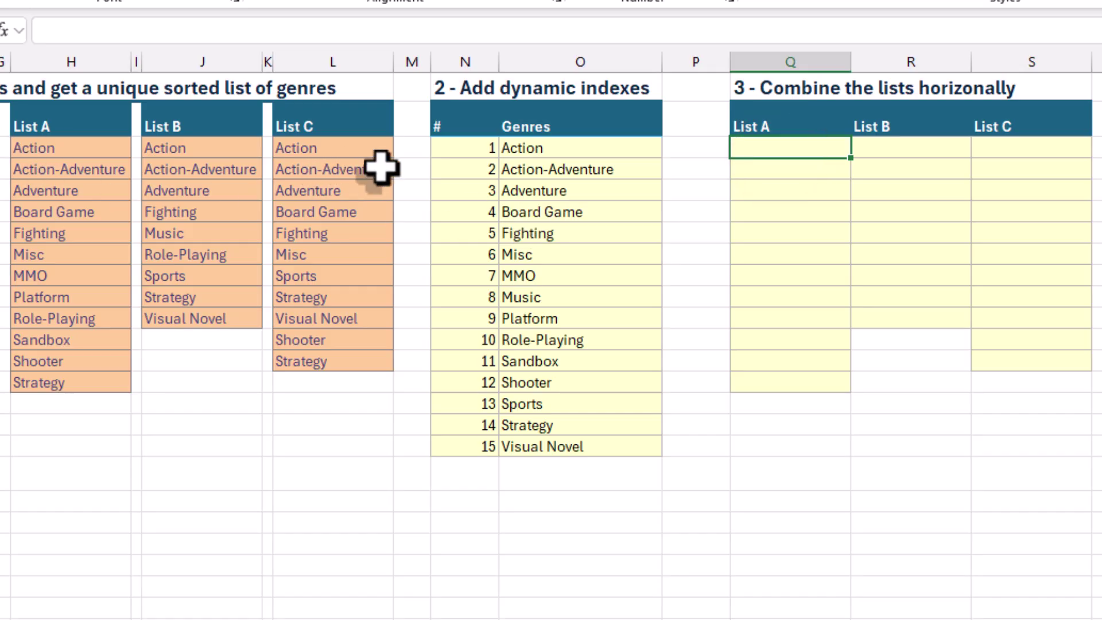
pyautogui.moveTo(86, 144); pyautogui.dragTo(352, 364)
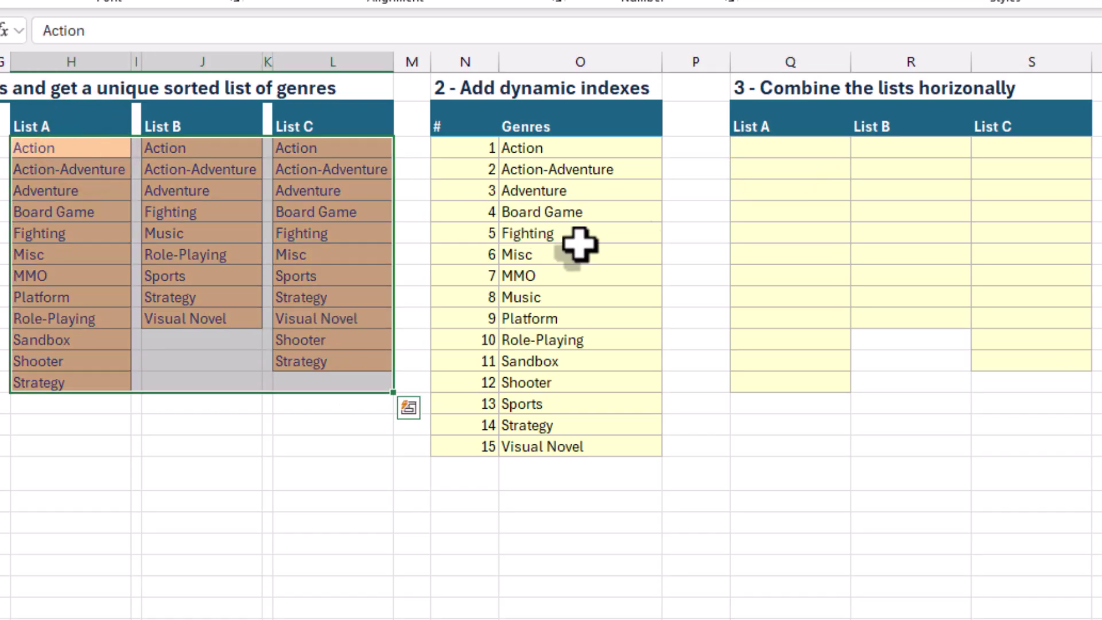
pyautogui.click(815, 147)
pyautogui.write('=')
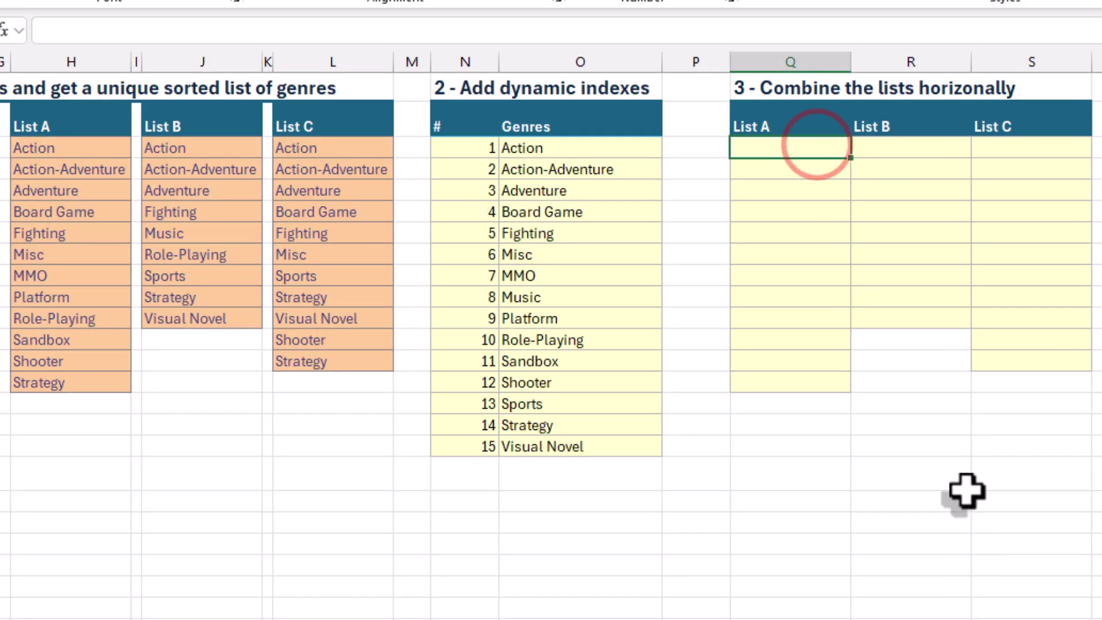
pyautogui.write('hst')
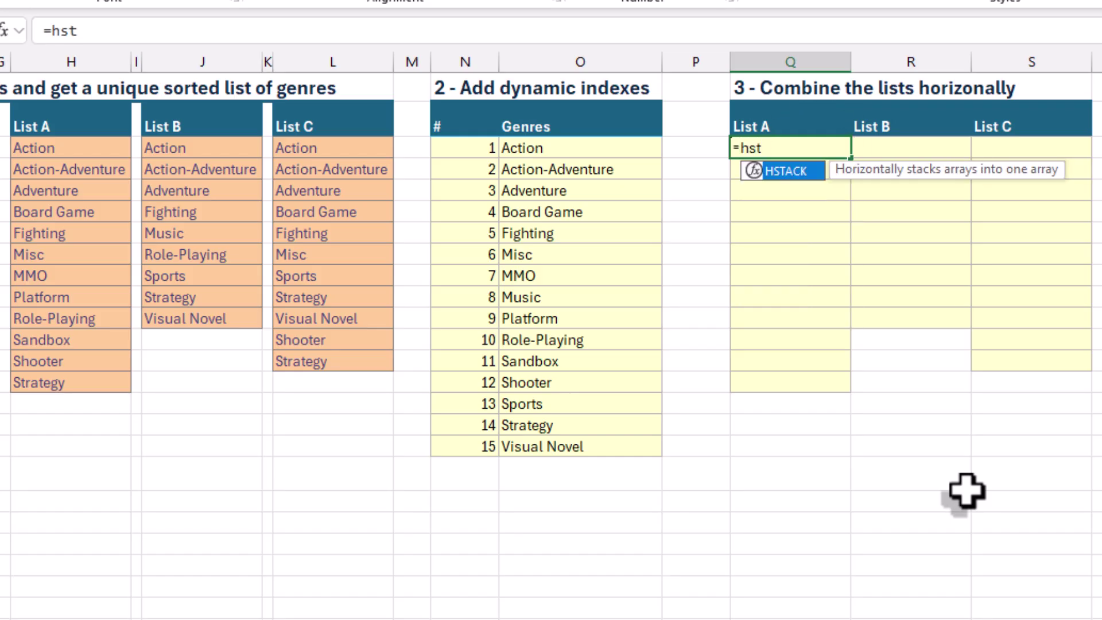
pyautogui.press('Tab')
pyautogui.moveTo(81, 148); pyautogui.dragTo(144, 382)
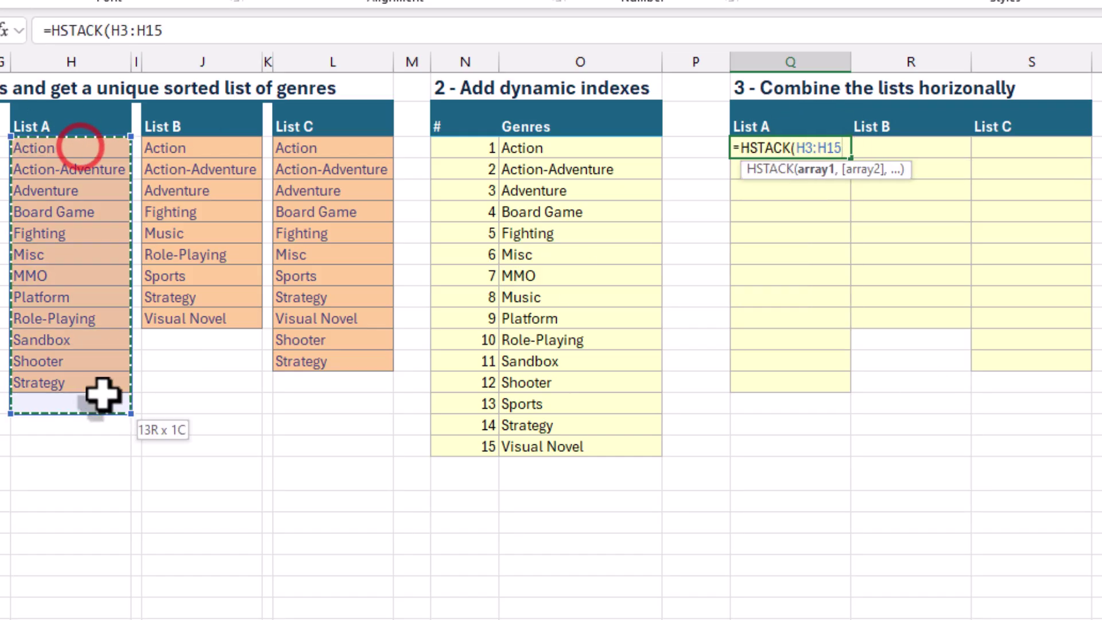
pyautogui.write(',')
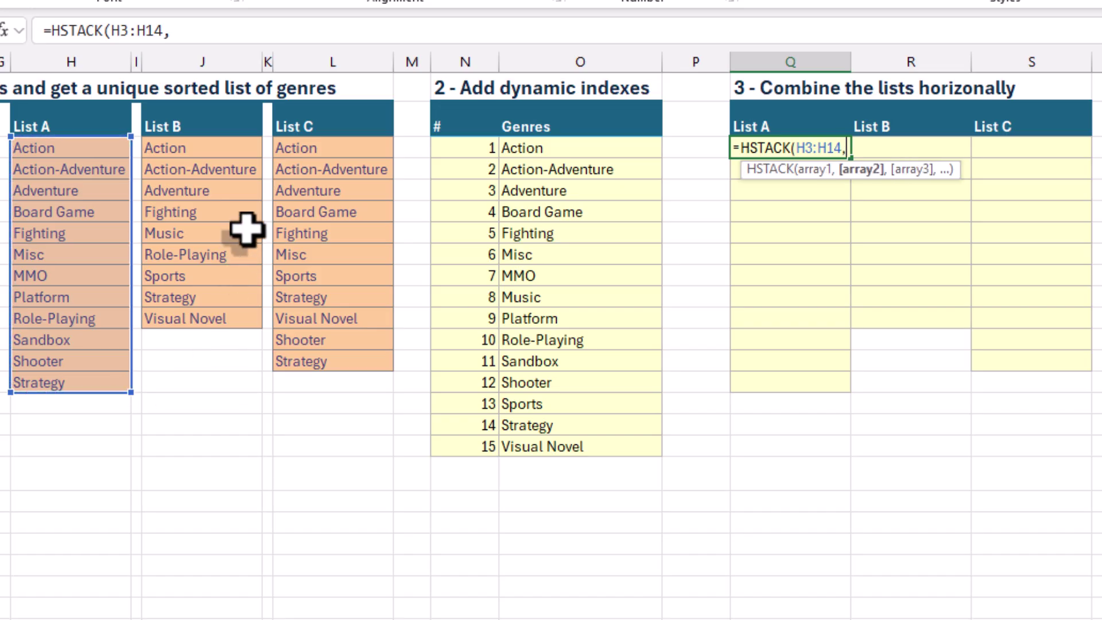
pyautogui.moveTo(224, 150); pyautogui.dragTo(191, 317)
pyautogui.write(',')
pyautogui.click(328, 148)
pyautogui.moveTo(327, 148); pyautogui.dragTo(330, 361)
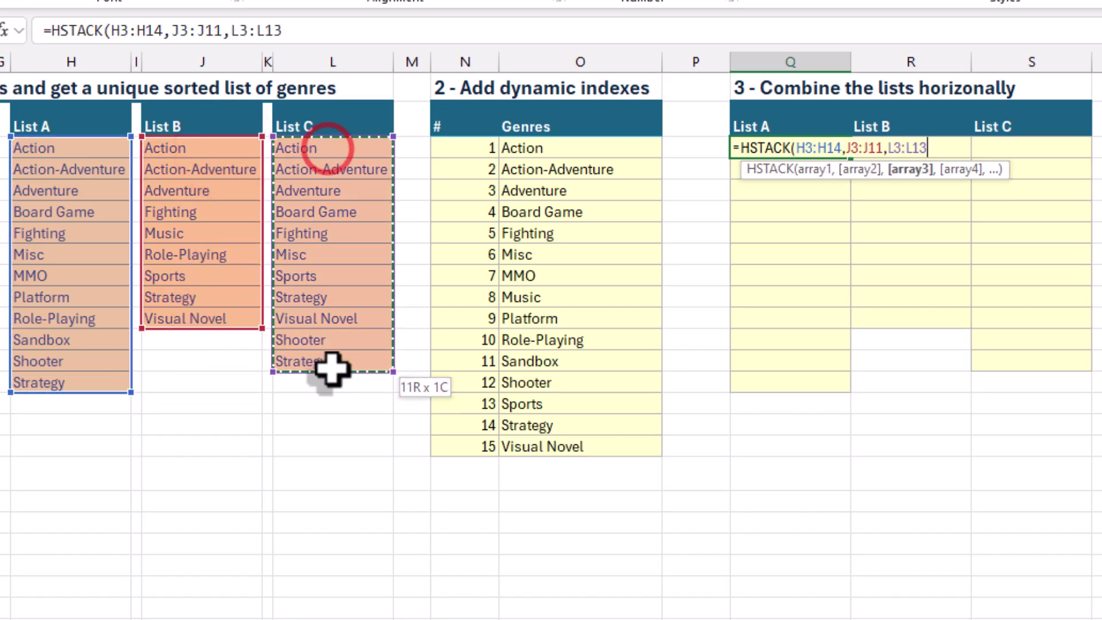
pyautogui.write(')')
pyautogui.press('Return')
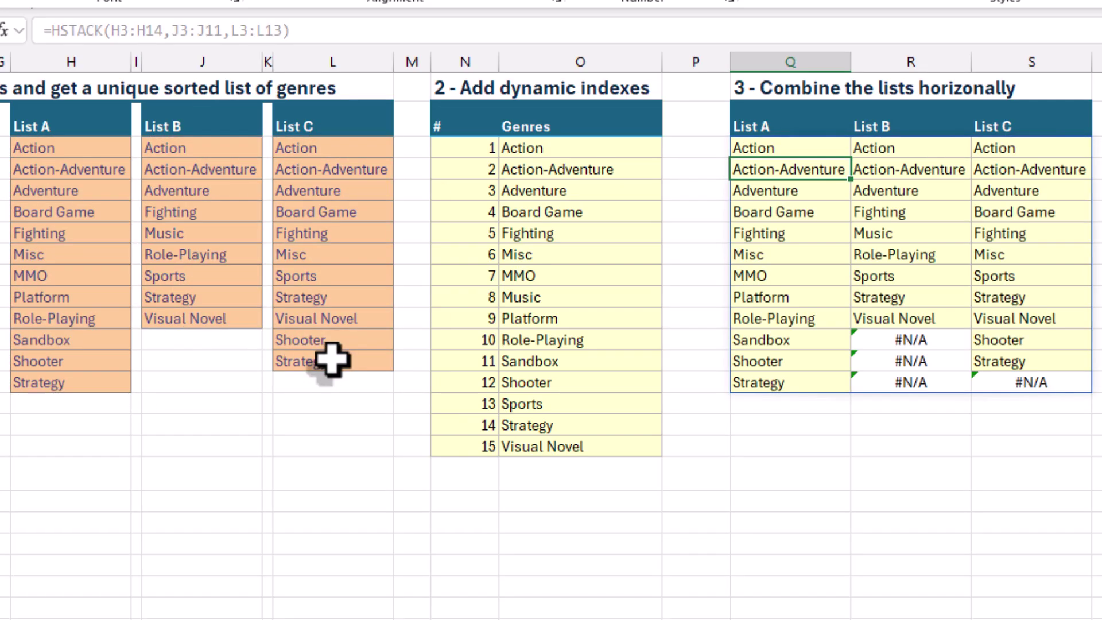
# - Inspect the #N/A cells under the shorter List B and List C columns
pyautogui.click(931, 343)
pyautogui.moveTo(932, 344); pyautogui.dragTo(924, 378)
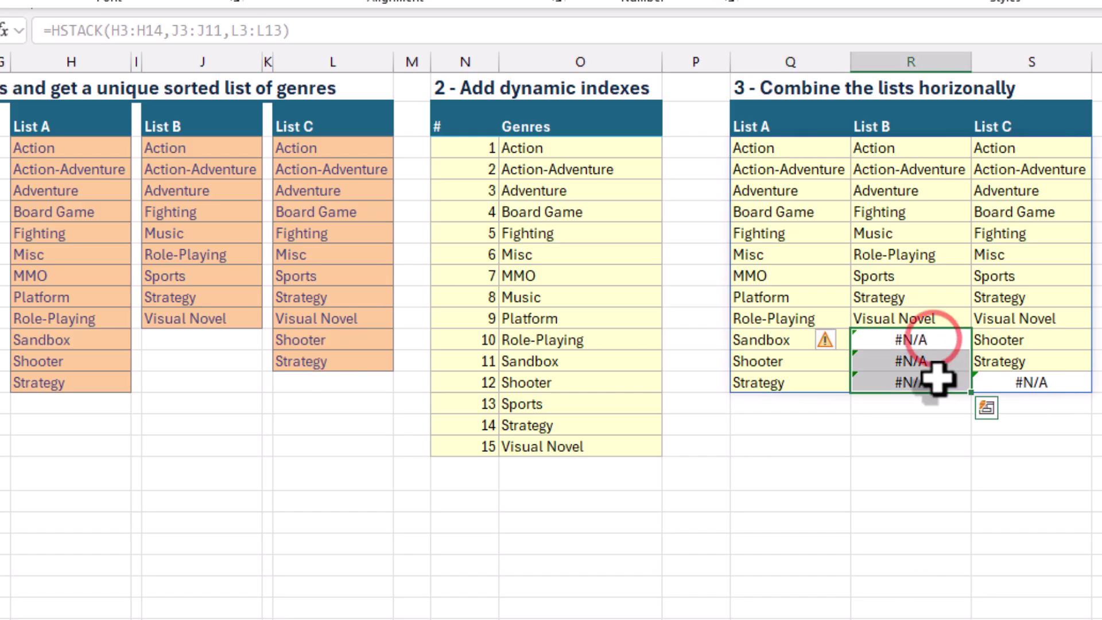
pyautogui.click(1023, 381)
# - Wrap the Q3 HSTACK formula in IFERROR with "" so the #N/A cells show blank
pyautogui.click(788, 150)
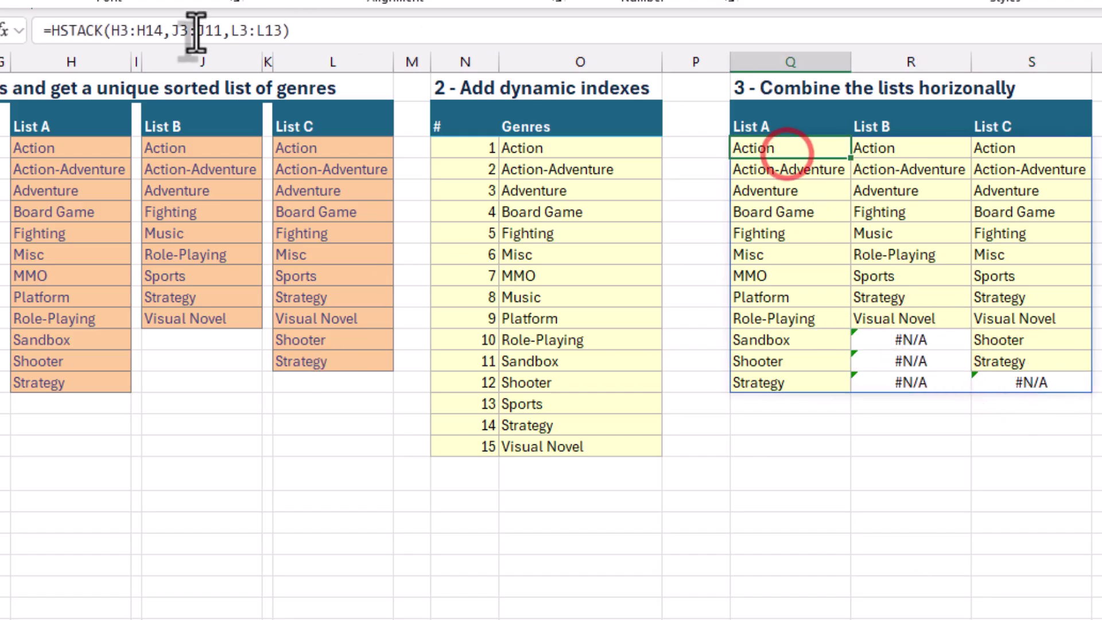
pyautogui.click(49, 30)
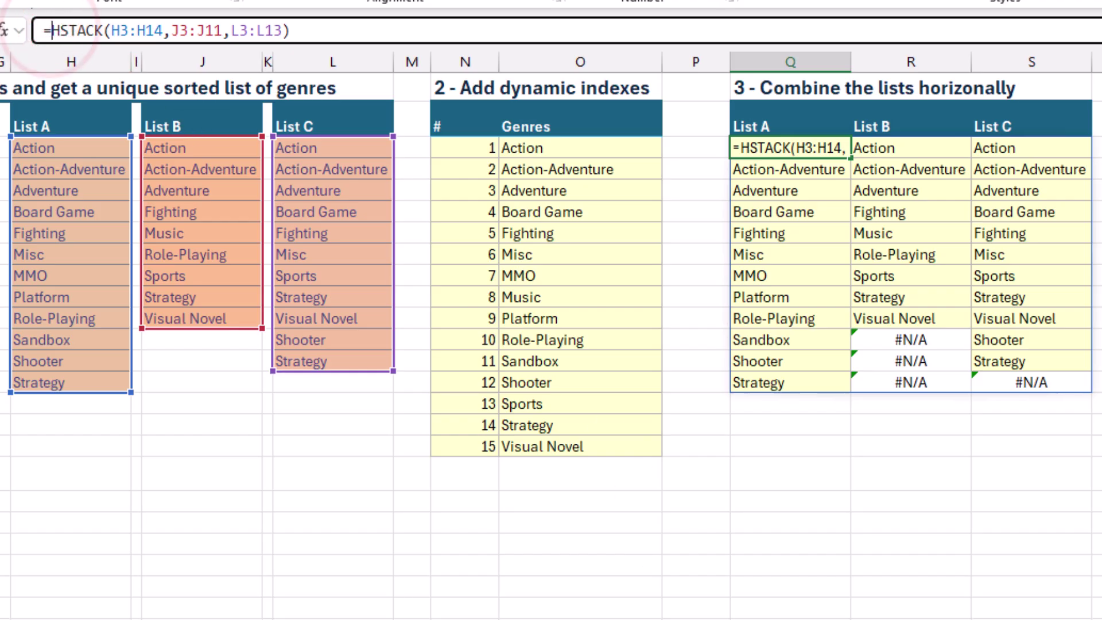
pyautogui.write('iferror')
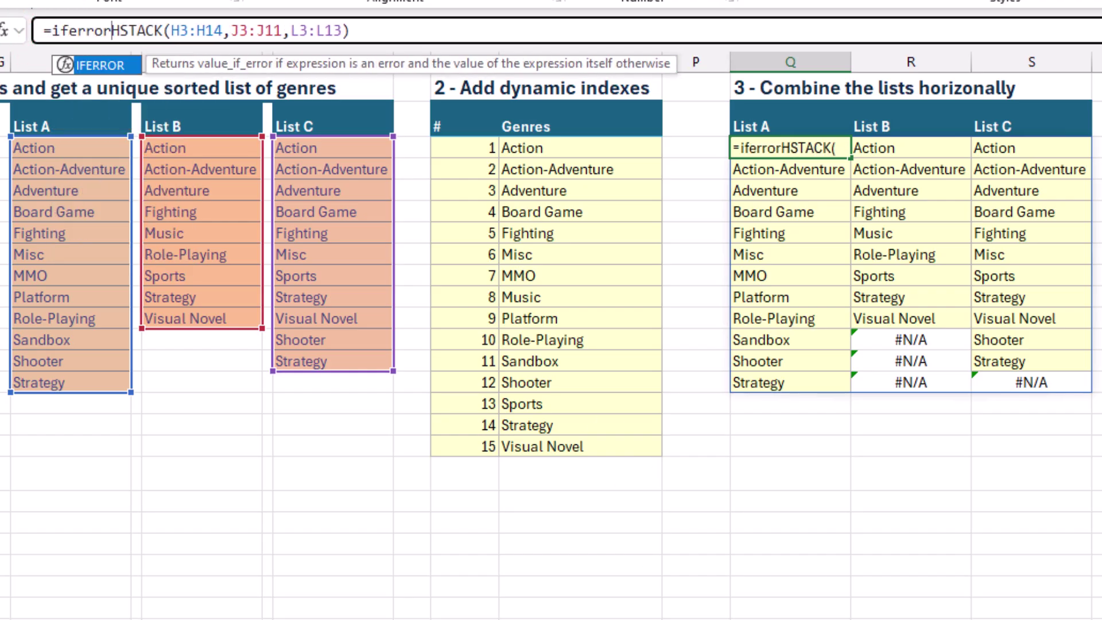
pyautogui.write('(')
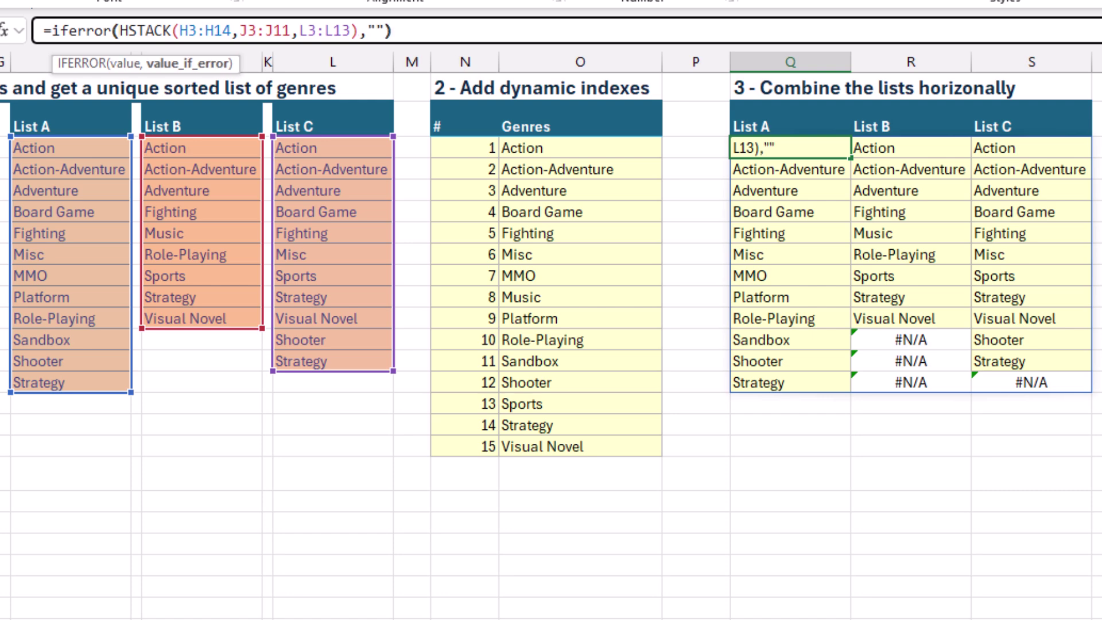
pyautogui.write(')')
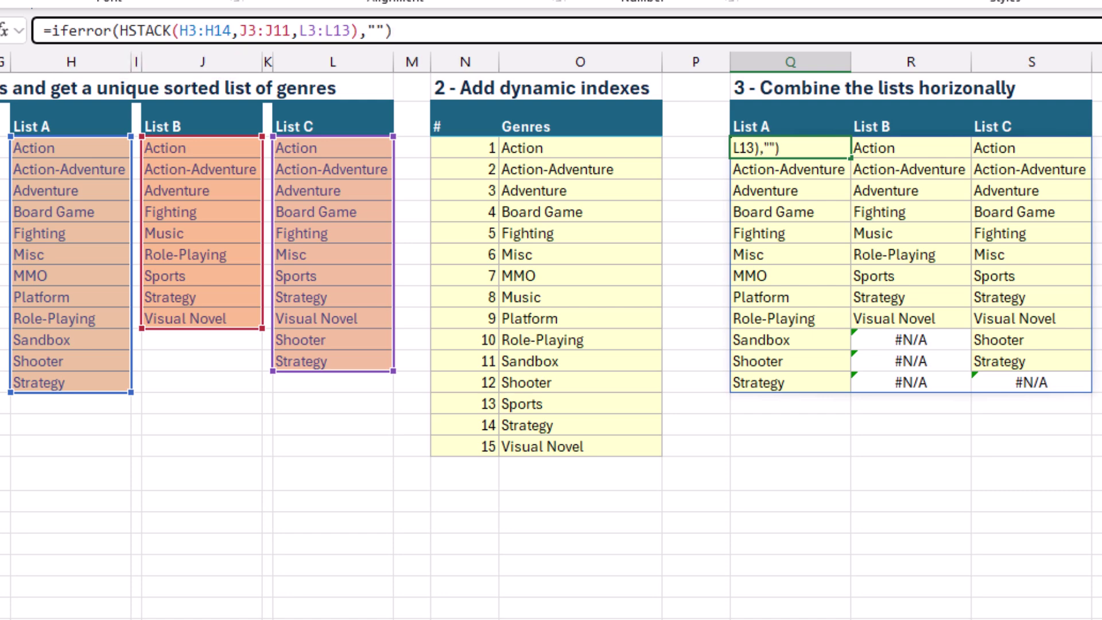
pyautogui.press('Return')
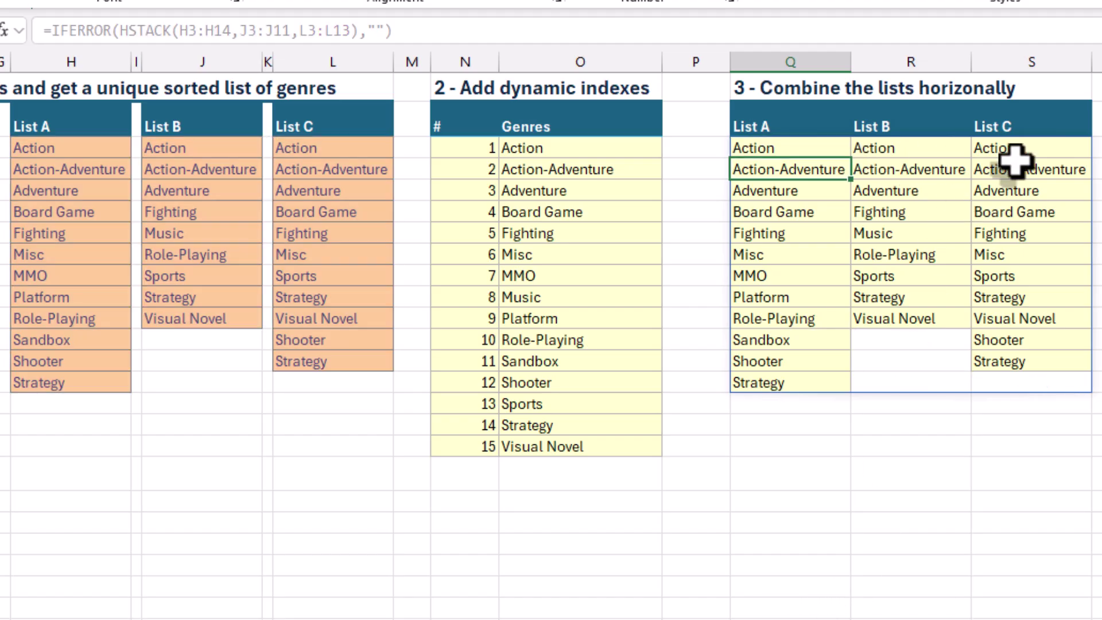
pyautogui.moveTo(984, 418)
pyautogui.mouseDown()
pyautogui.moveTo(996, 269)
pyautogui.moveTo(968, 310)
pyautogui.mouseUp()
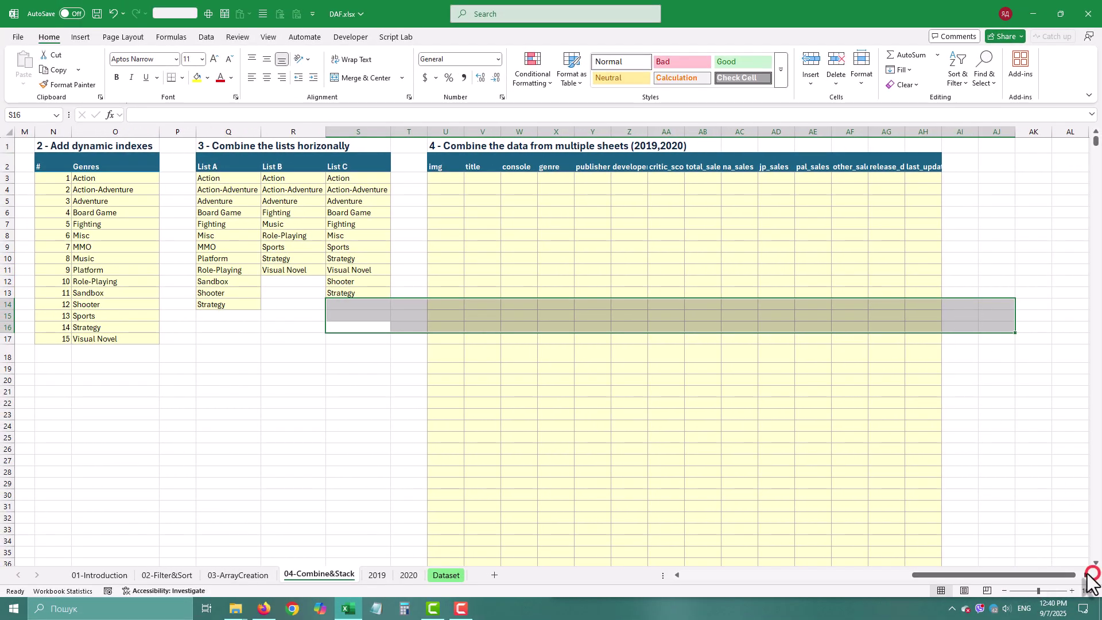
# - Enter =VSTACK('2019:2020'!A3:N10000) in section 4 to stack both years' game data
pyautogui.click(1088, 576)
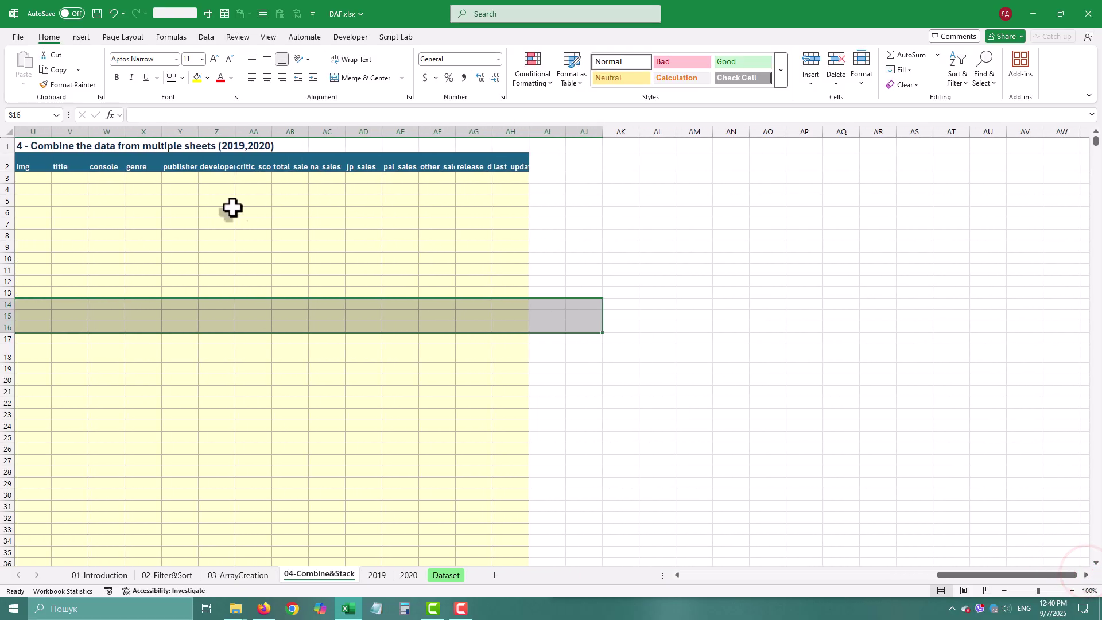
pyautogui.click(47, 179)
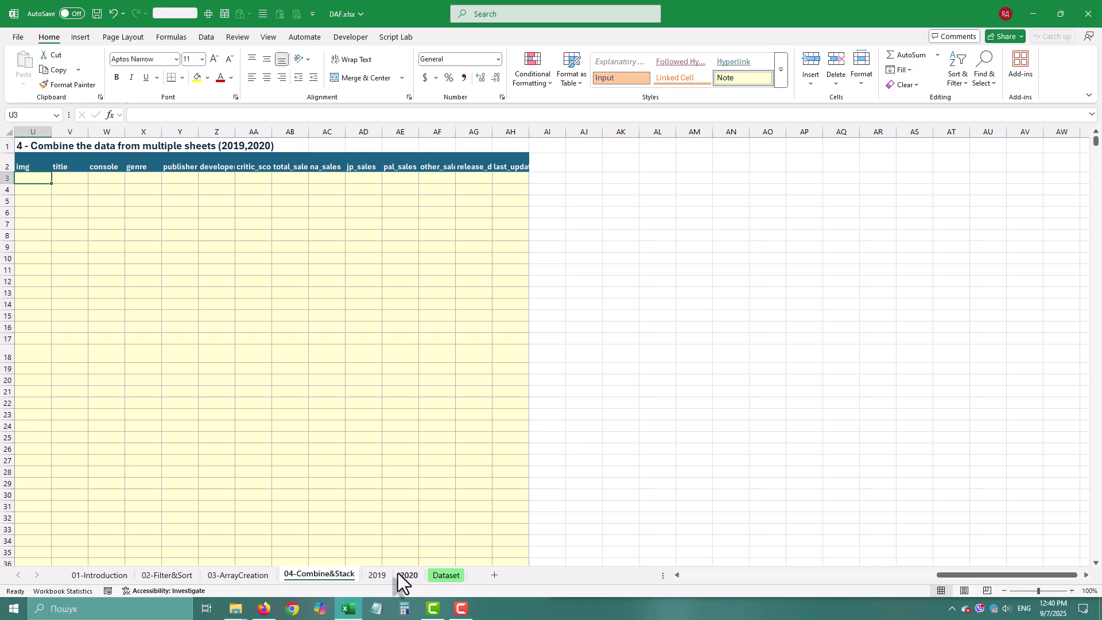
pyautogui.write('=')
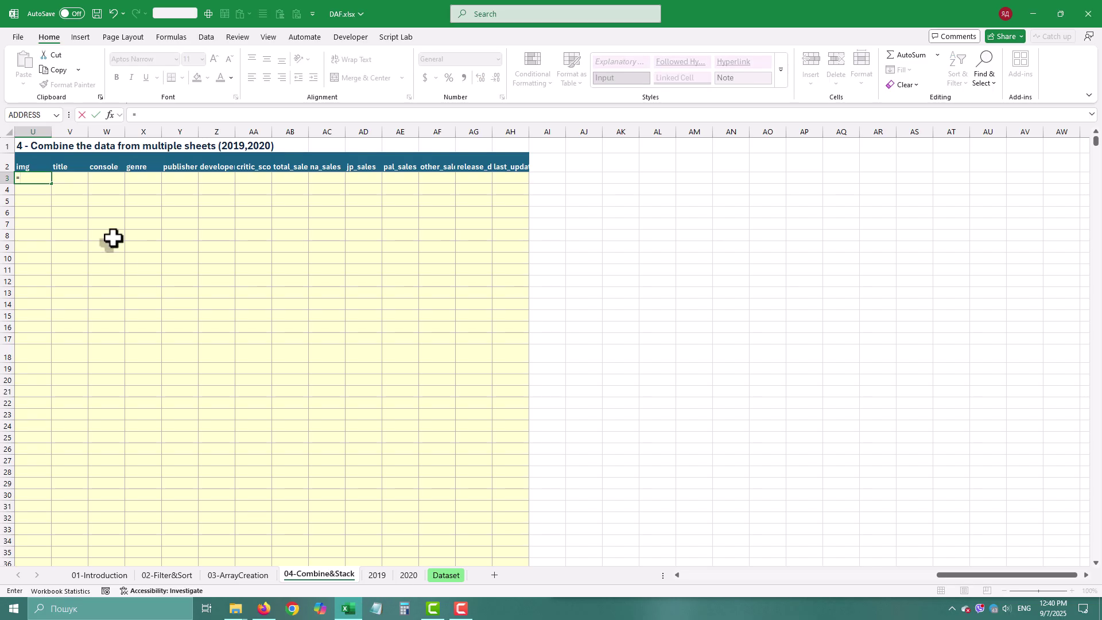
pyautogui.write('vs')
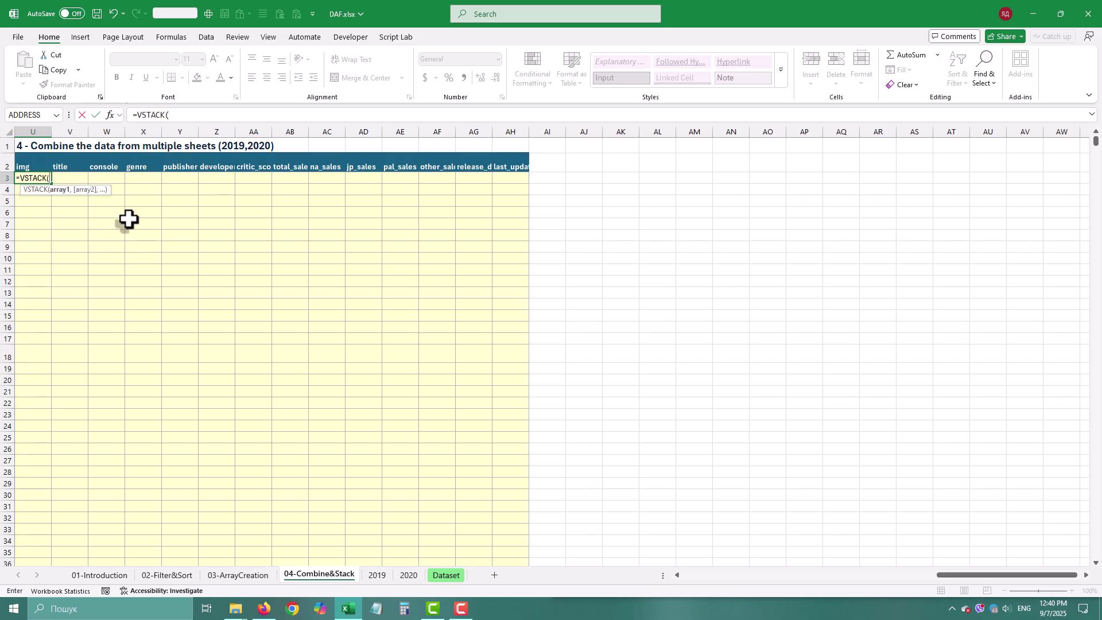
pyautogui.click(376, 576)
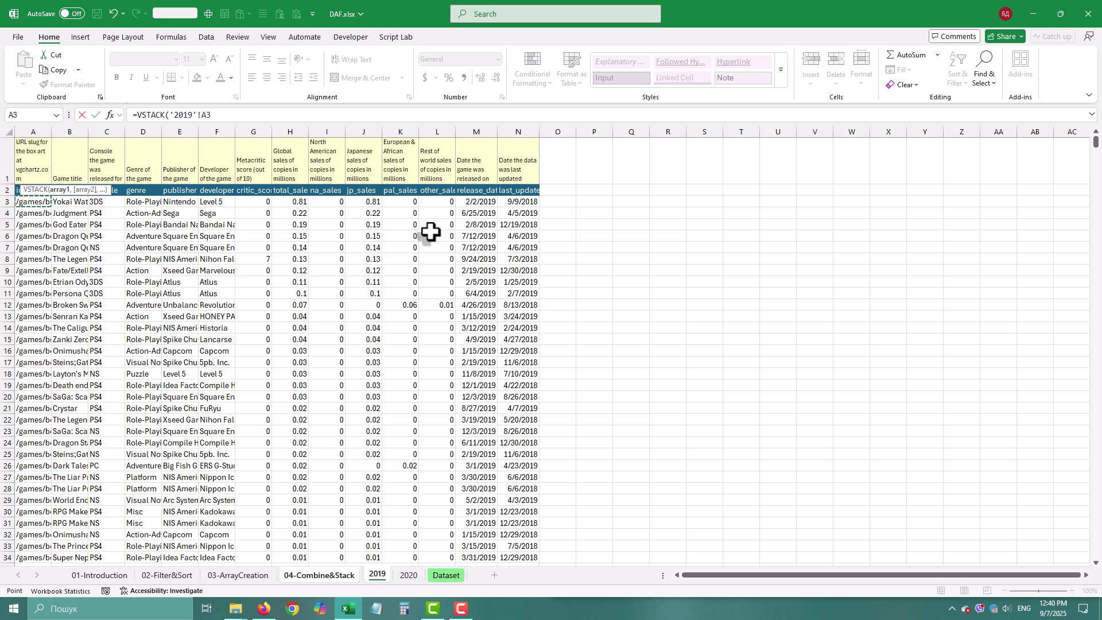
pyautogui.hotkey('ctrl', 'shift', 'Right')
pyautogui.hotkey('ctrl', 'shift', 'Down')
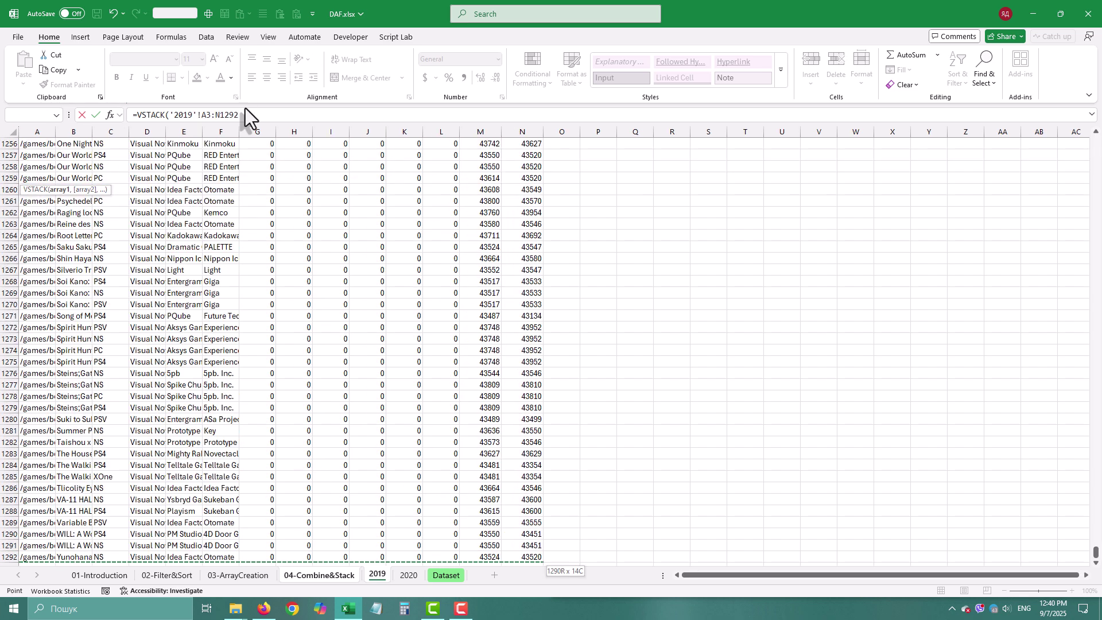
pyautogui.press('shift')
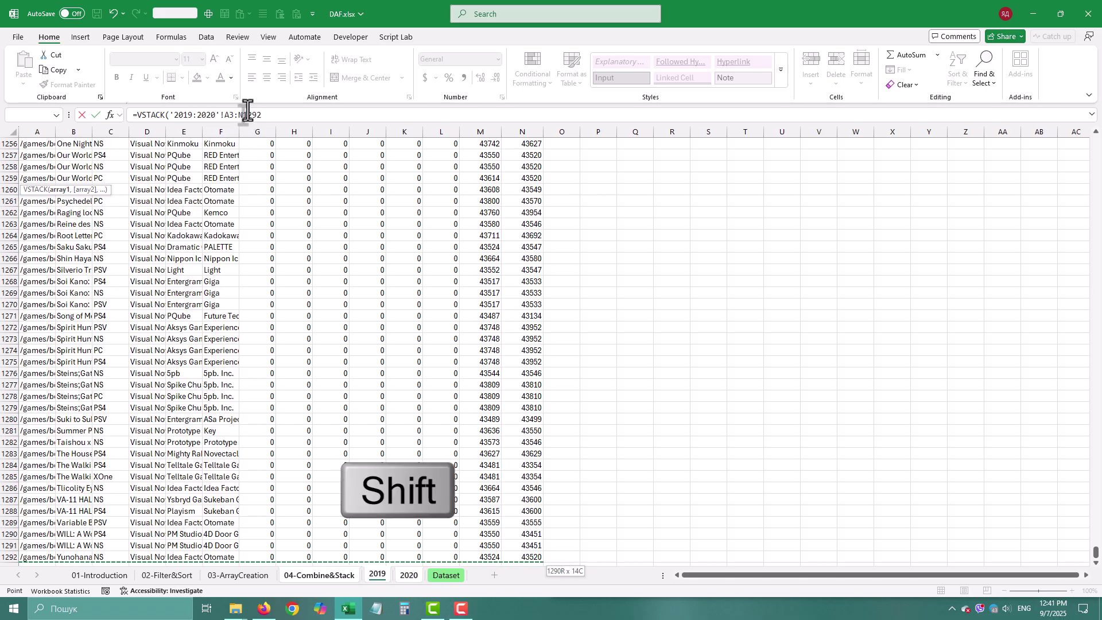
pyautogui.moveTo(247, 115); pyautogui.dragTo(264, 115)
pyautogui.press('BackSpace')
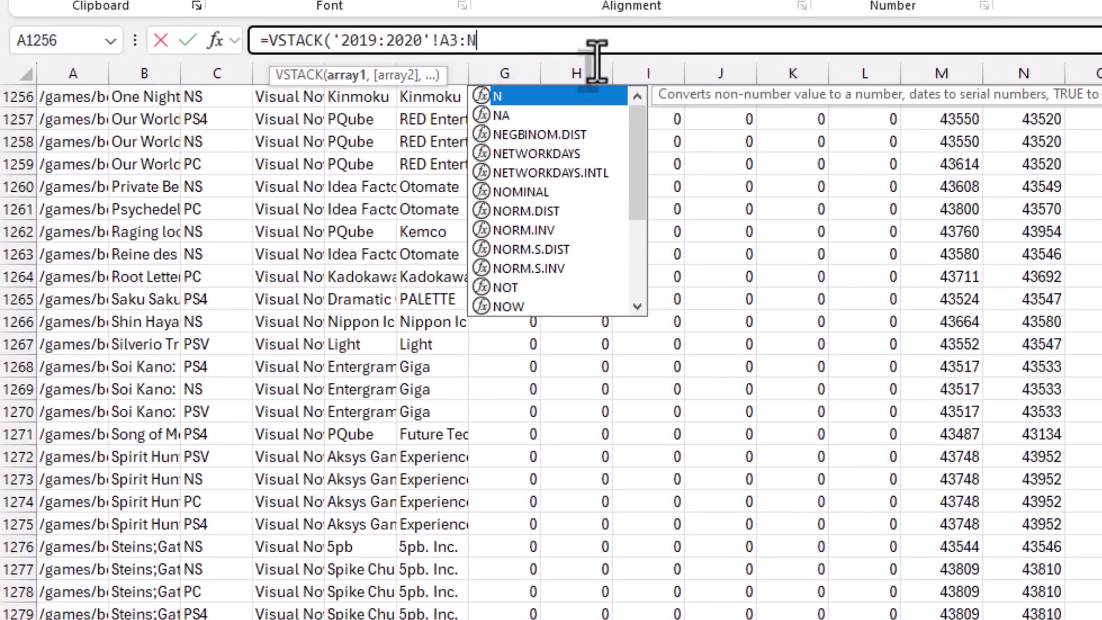
pyautogui.write('10000')
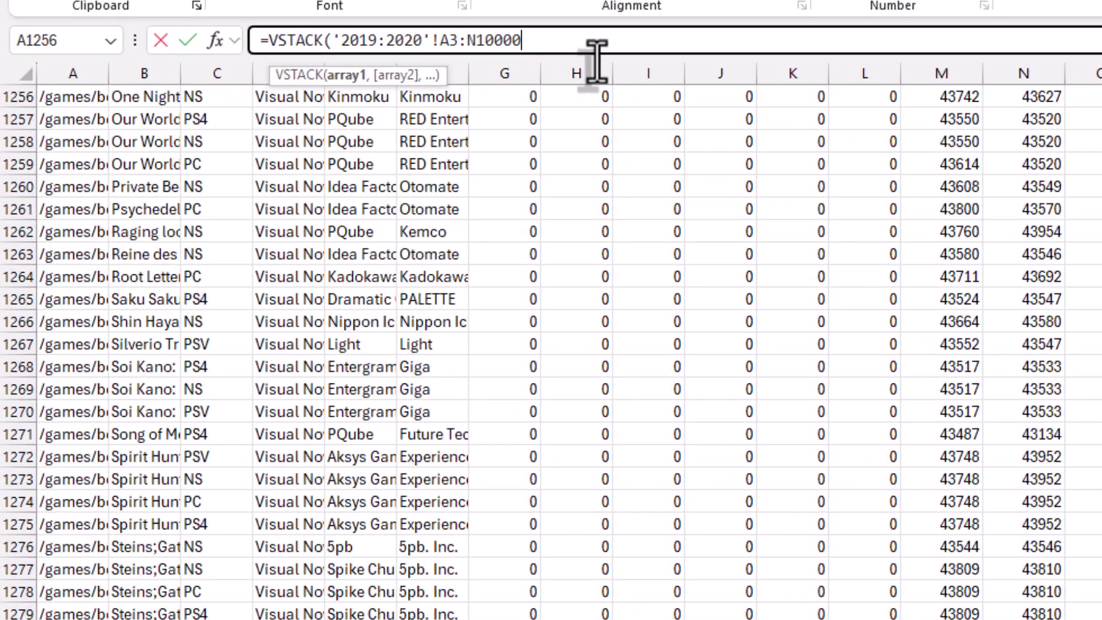
pyautogui.write(')')
pyautogui.press('Return')
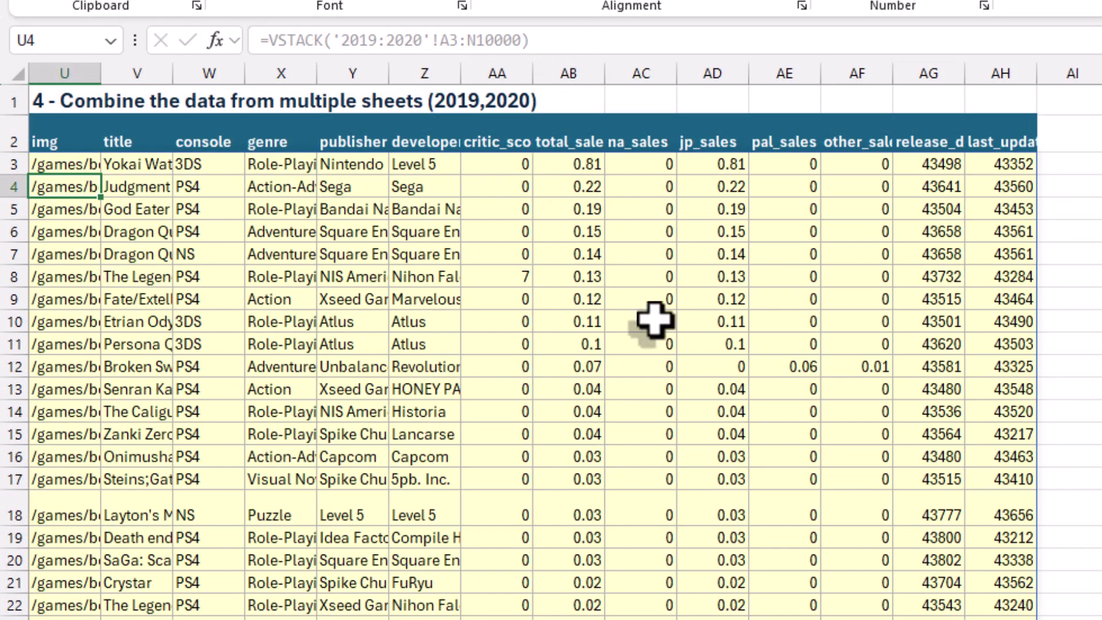
pyautogui.scroll(-6, 655, 319)
pyautogui.scroll(-11, 639, 296)
pyautogui.scroll(-17, 640, 268)
pyautogui.scroll(-13, 652, 273)
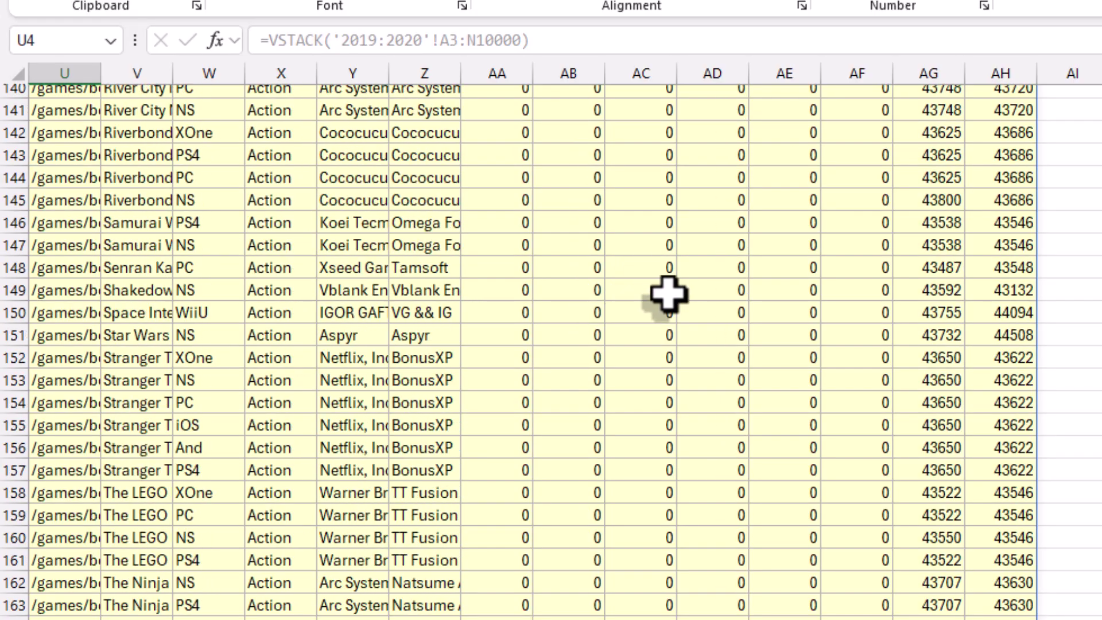
pyautogui.scroll(-18, 669, 294)
pyautogui.scroll(-18, 671, 297)
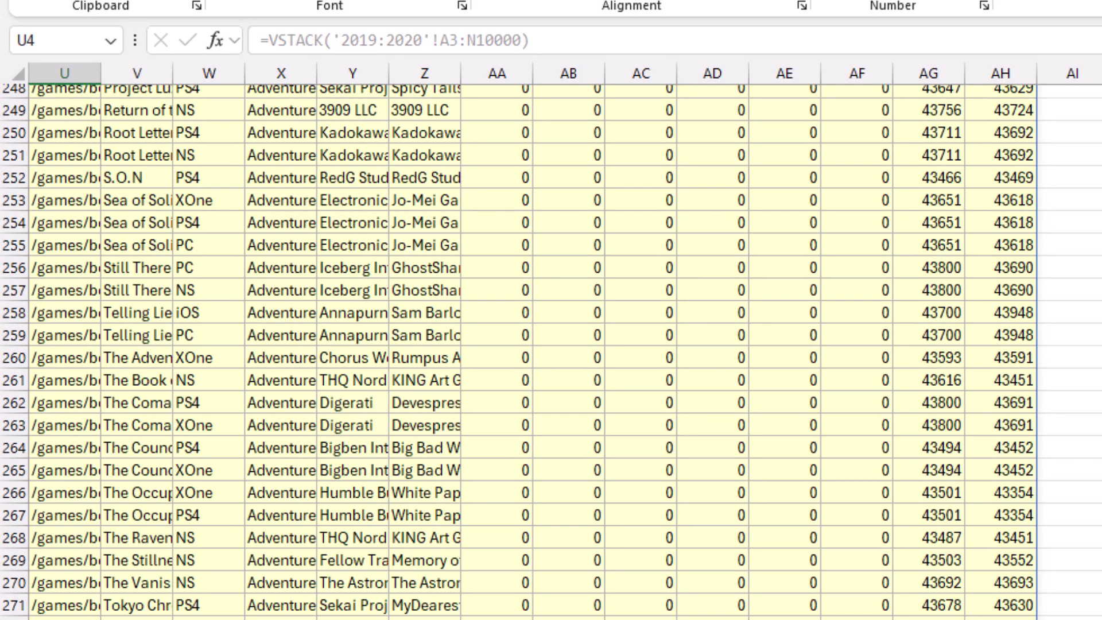
pyautogui.scroll(-20, 551, 351)
pyautogui.scroll(-20, 551, 351)
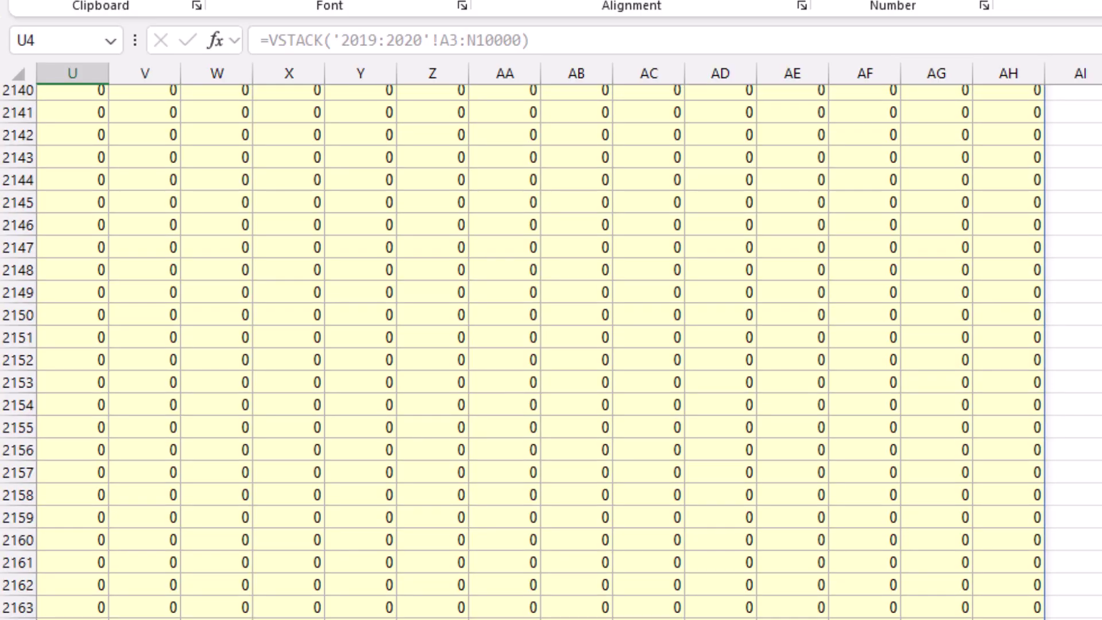
pyautogui.click(651, 327)
pyautogui.scroll(-4, 465, 505)
pyautogui.click(471, 497)
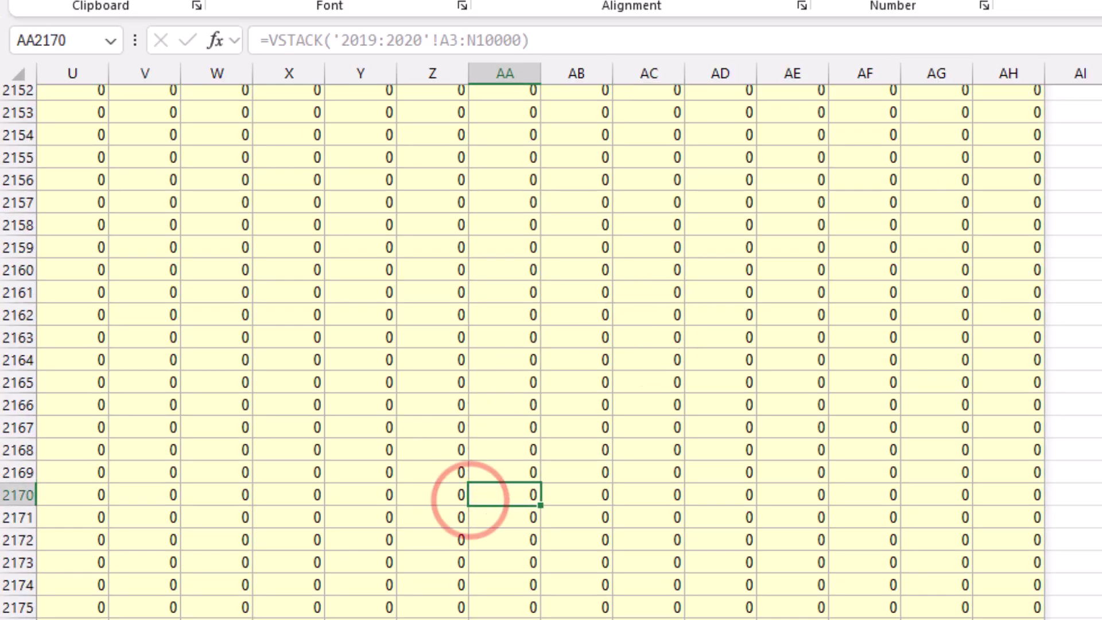
pyautogui.scroll(20, 551, 350)
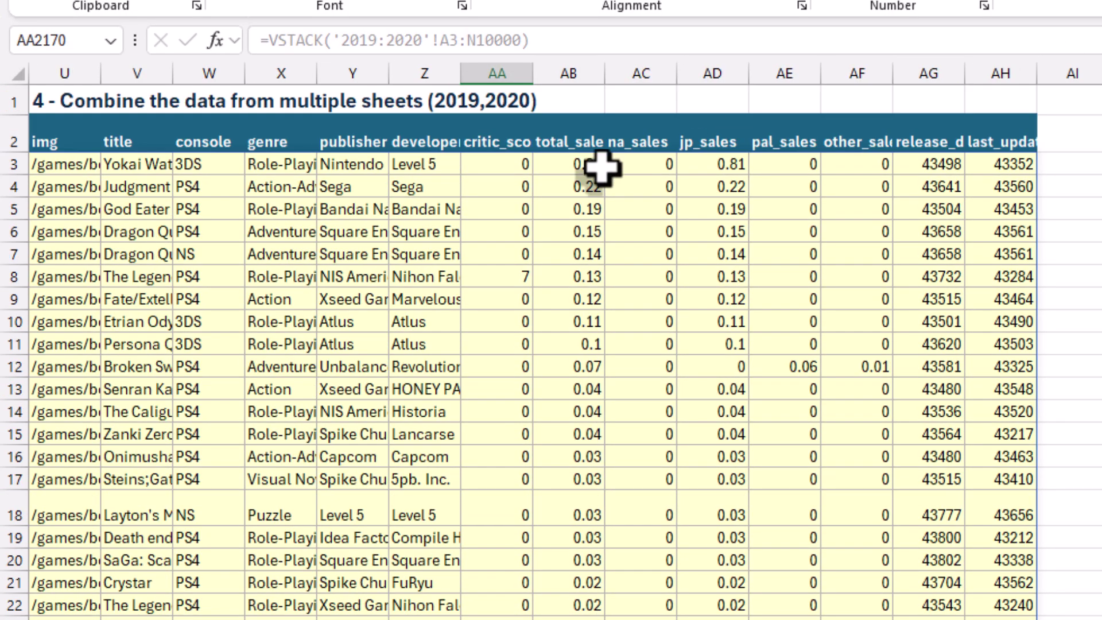
# - Copy the VSTACK('2019:2020'!A3:N10000) expression from the section 4 formula
pyautogui.click(46, 164)
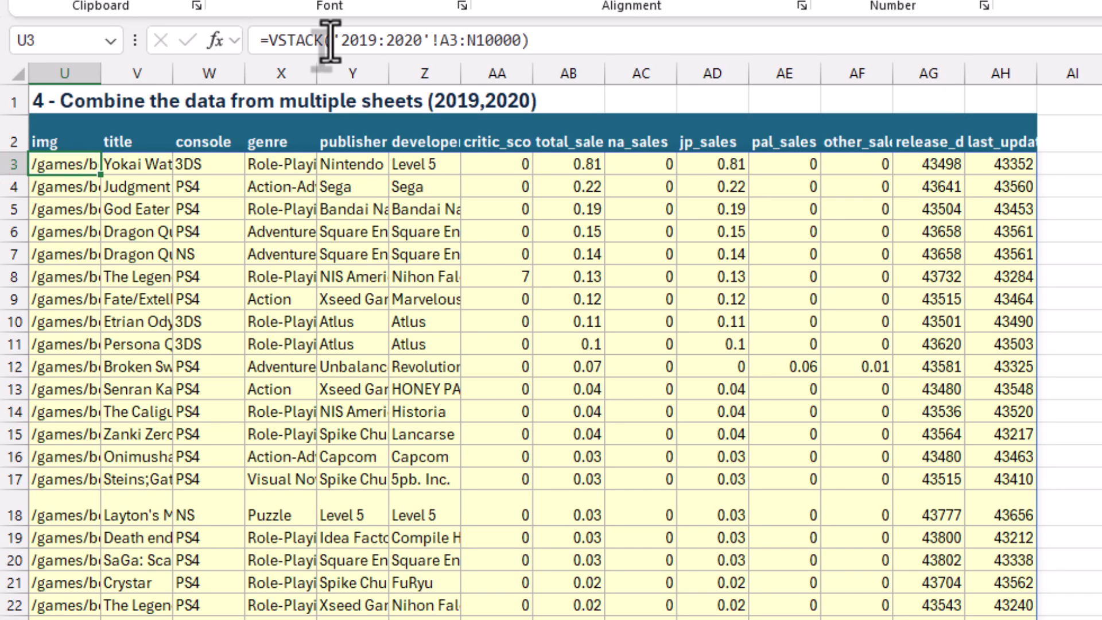
pyautogui.moveTo(334, 40); pyautogui.dragTo(418, 40)
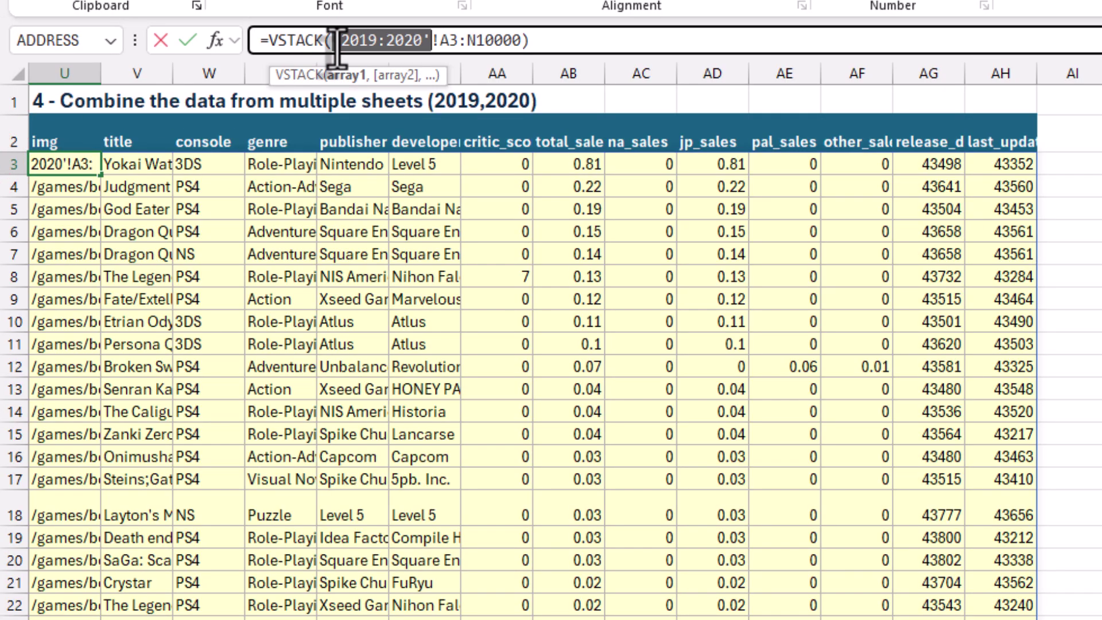
pyautogui.moveTo(531, 40); pyautogui.dragTo(277, 57)
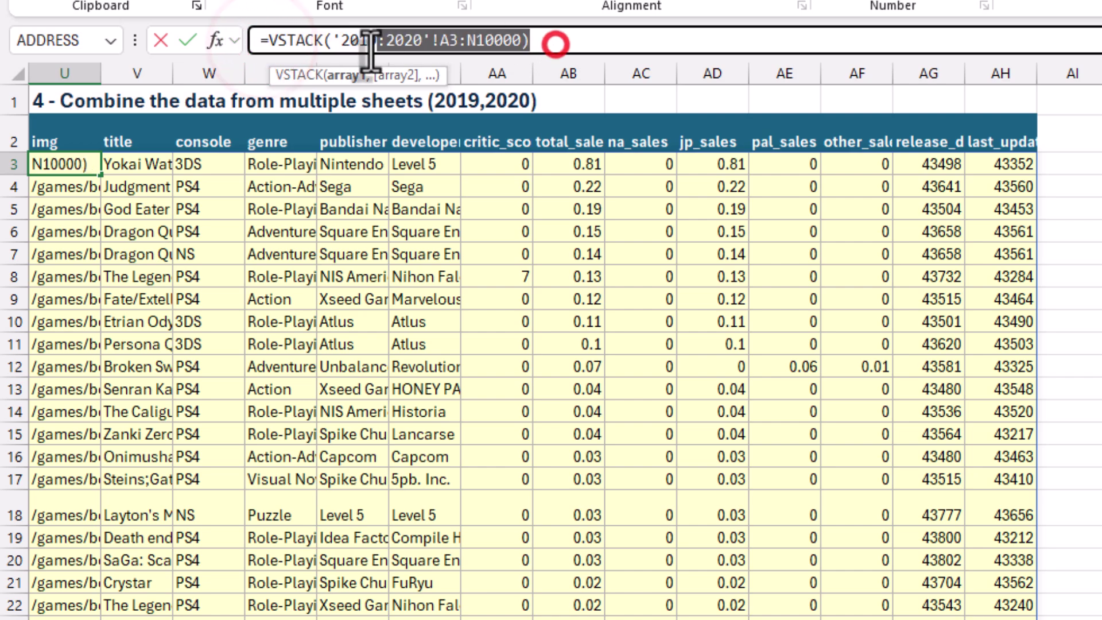
pyautogui.rightClick(279, 41)
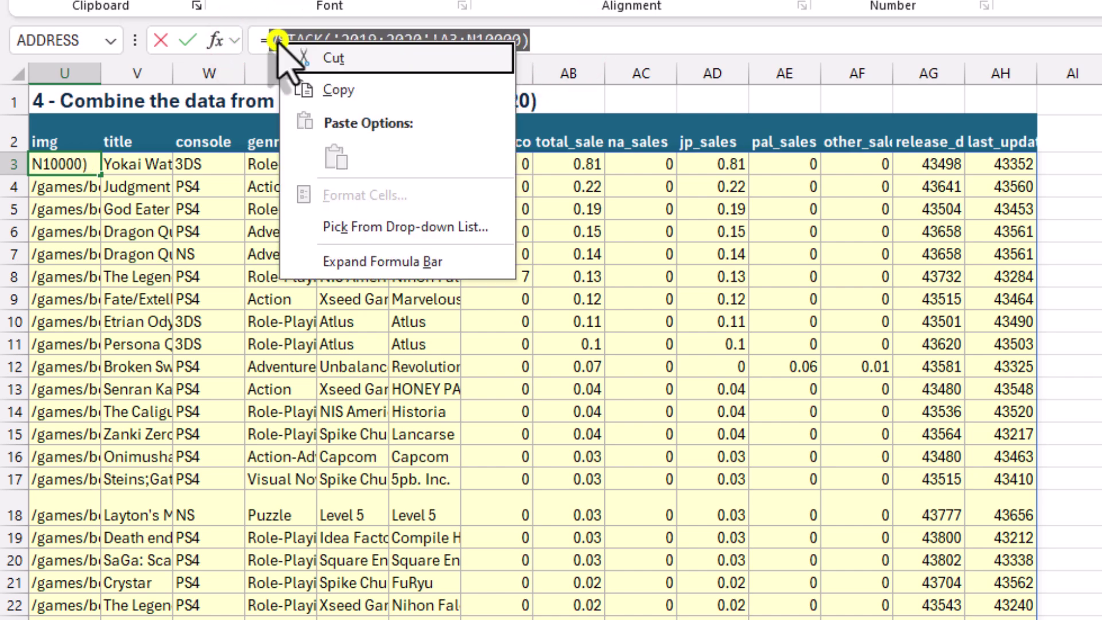
pyautogui.click(375, 90)
# - Wrap it as FILTER(VSTACK(...),VSTACK('2019:2020'!B3:B10000)<>0) to drop blank rows
pyautogui.click(269, 40)
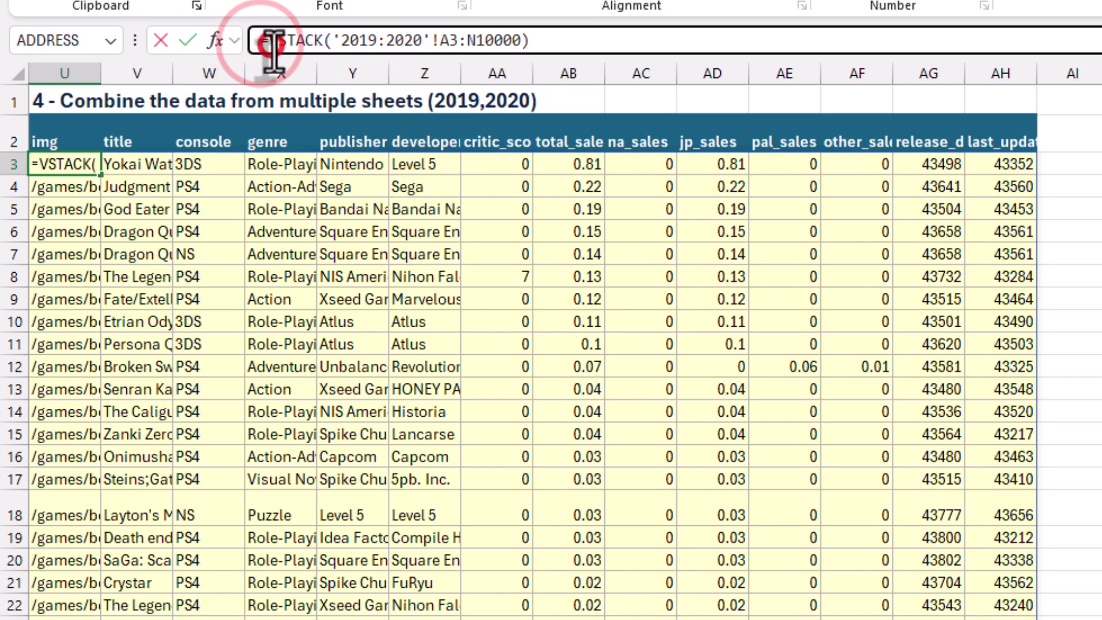
pyautogui.write('fil')
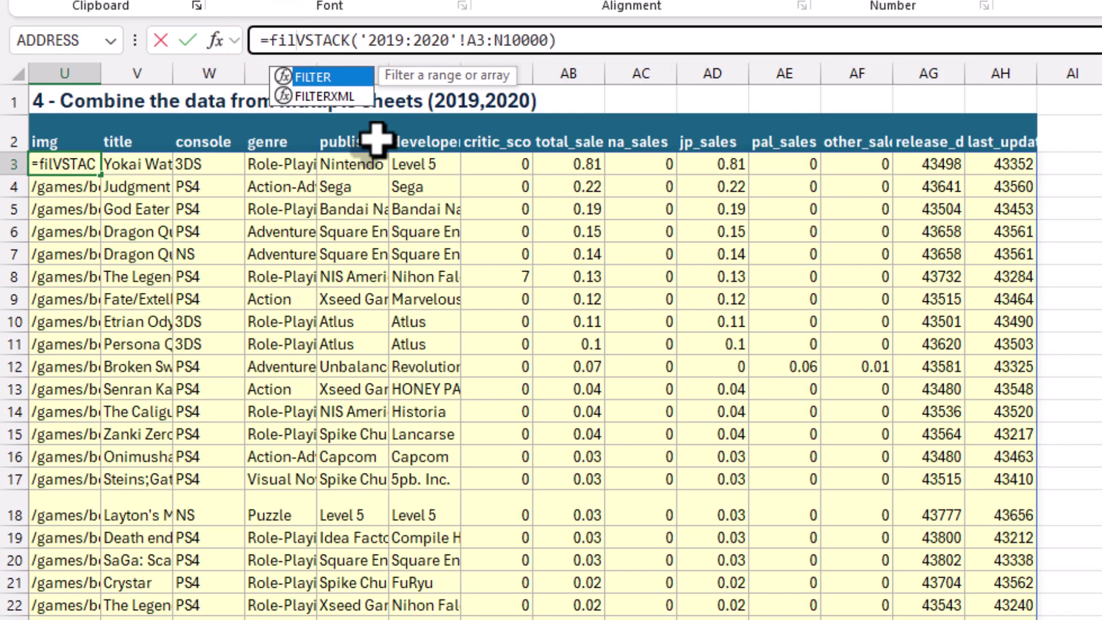
pyautogui.write('er')
pyautogui.press('BackSpace')
pyautogui.press('BackSpace')
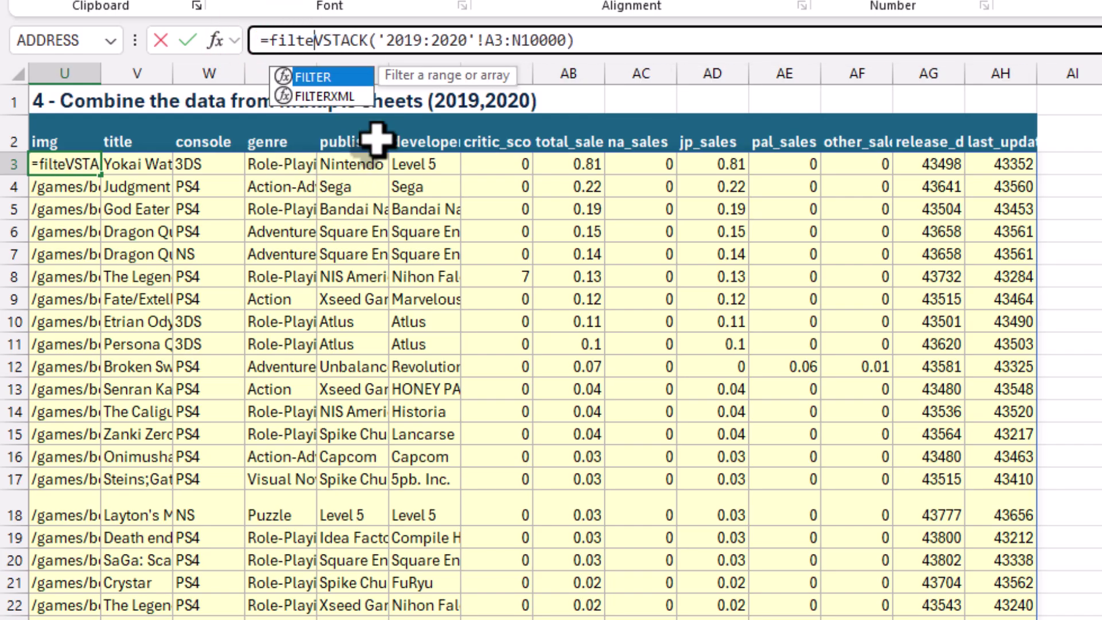
pyautogui.write('r(')
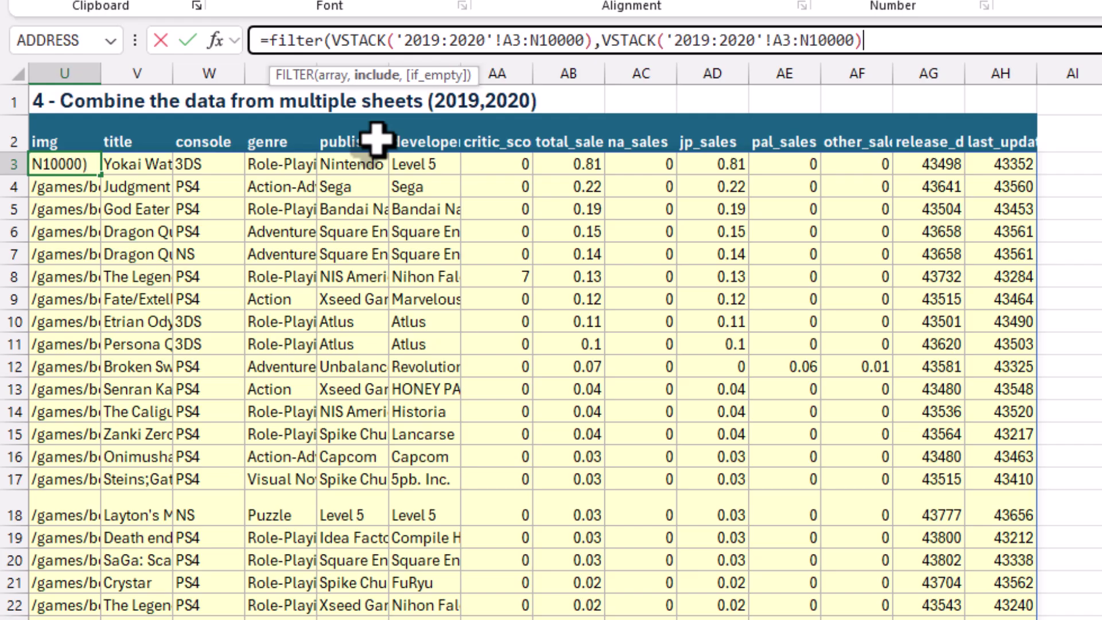
pyautogui.click(780, 43)
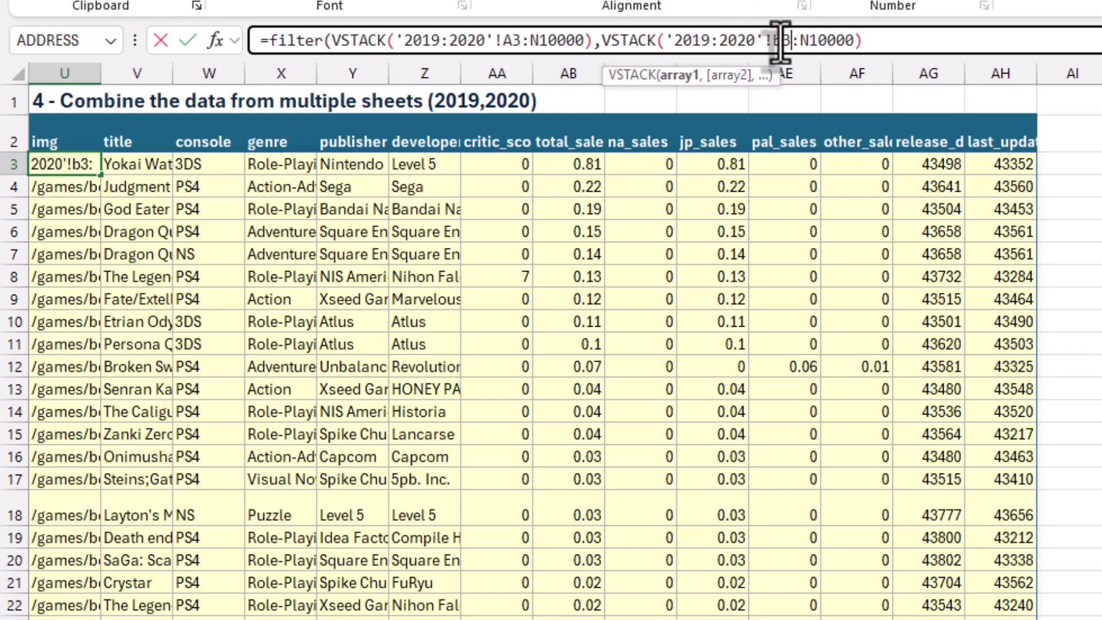
pyautogui.press('End')
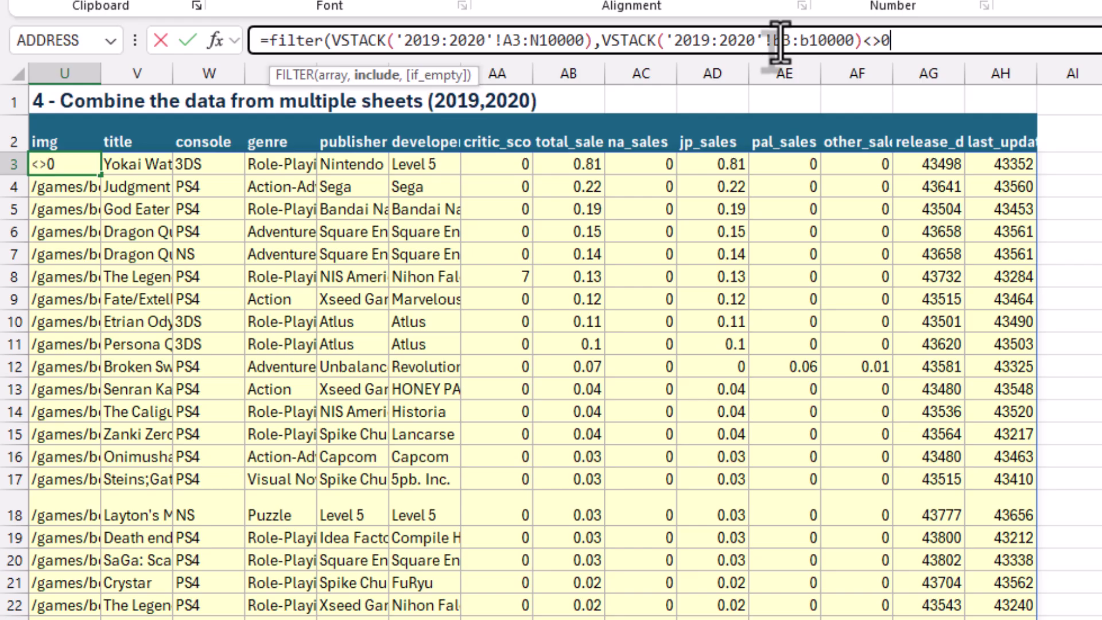
pyautogui.write(')')
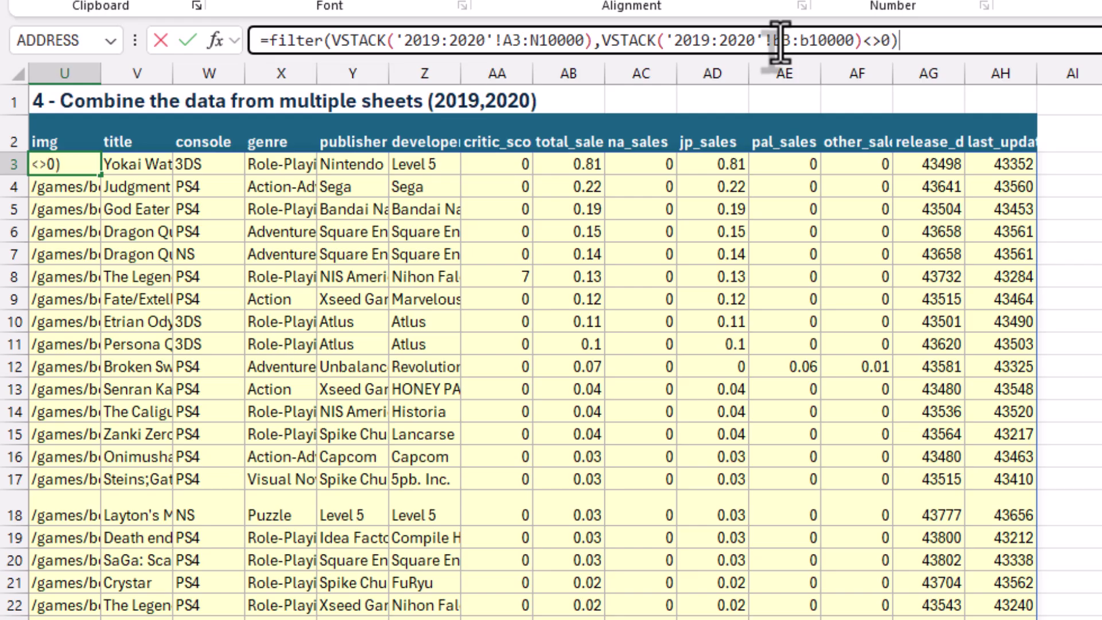
pyautogui.press('Return')
pyautogui.scroll(-8, 545, 398)
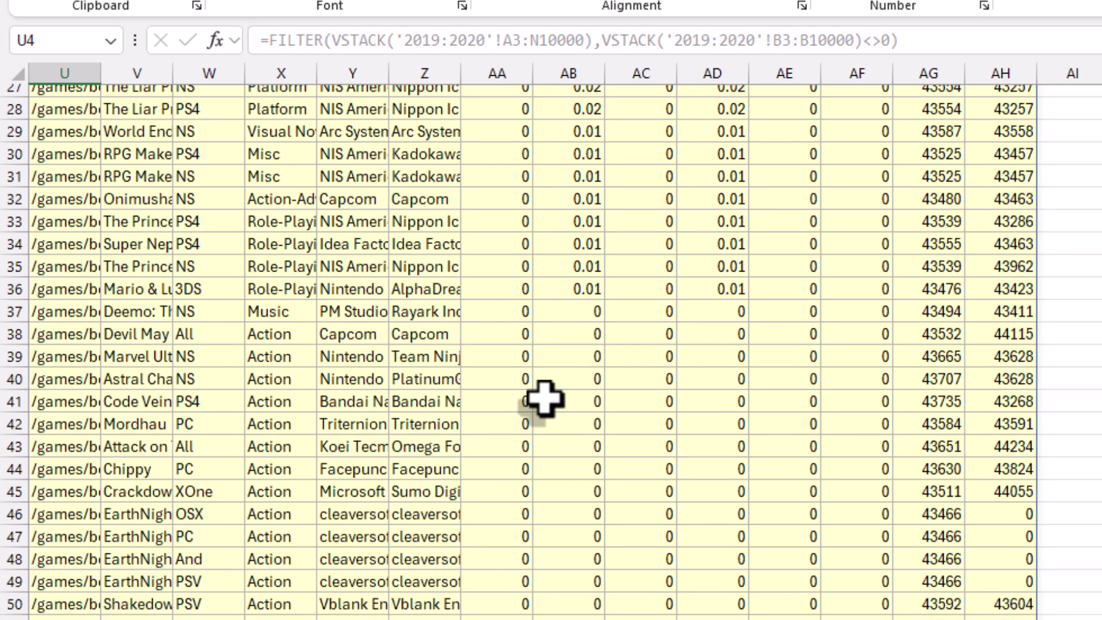
pyautogui.scroll(-18, 551, 385)
pyautogui.moveTo(556, 374); pyautogui.dragTo(561, 369)
pyautogui.scroll(-20, 561, 369)
pyautogui.scroll(-20, 561, 369)
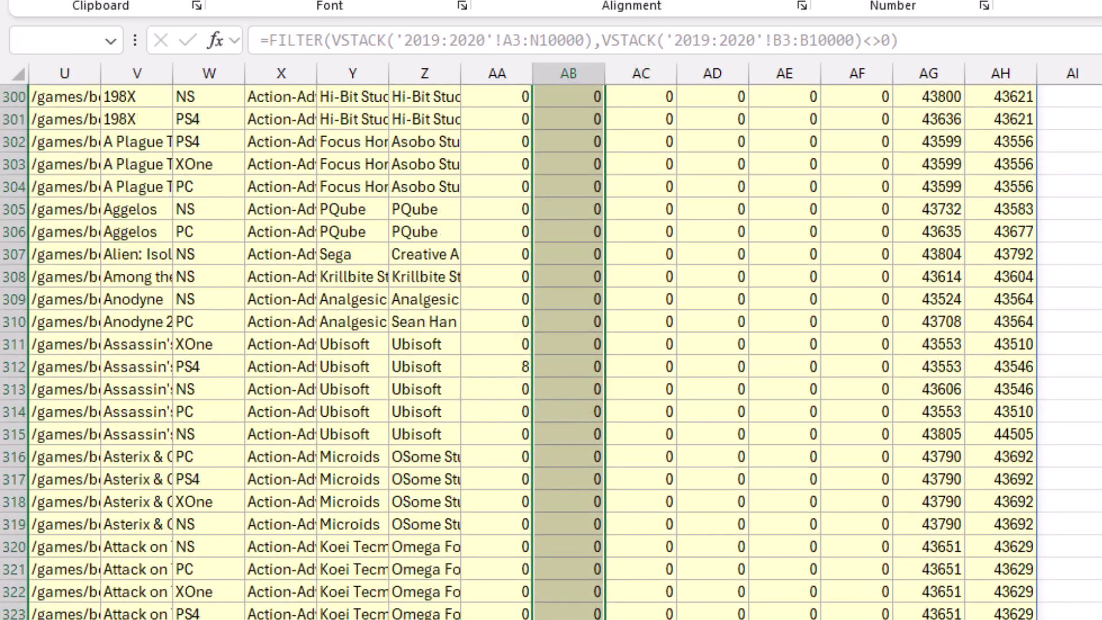
pyautogui.scroll(-20, 568, 411)
pyautogui.scroll(-20, 568, 411)
pyautogui.scroll(-20, 568, 411)
pyautogui.scroll(-20, 568, 412)
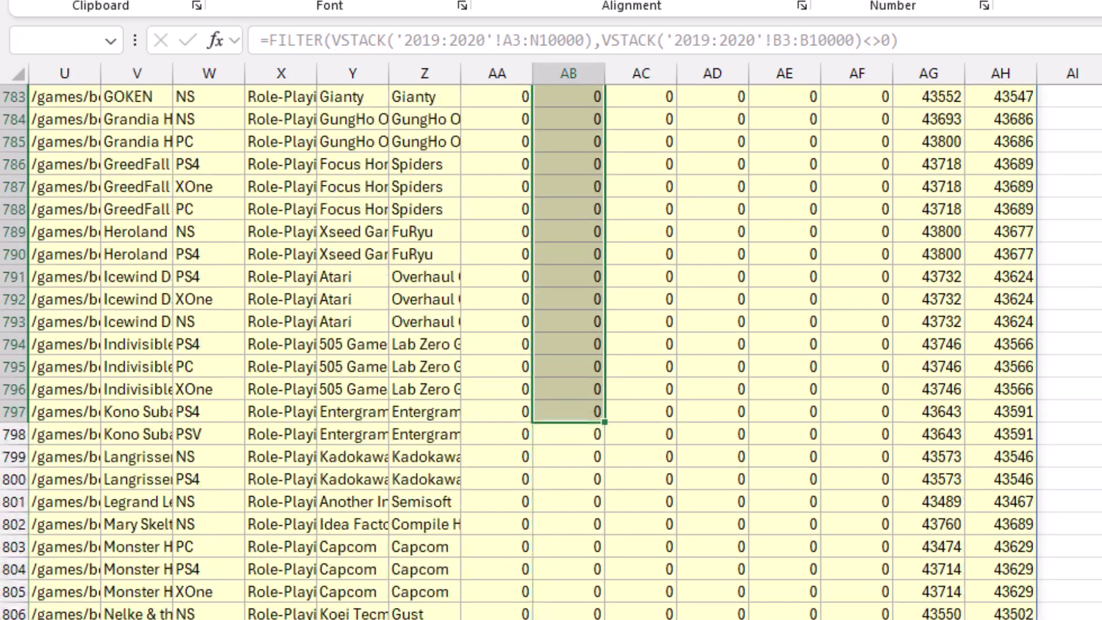
pyautogui.scroll(-20, 551, 340)
pyautogui.scroll(-20, 551, 341)
pyautogui.scroll(-20, 551, 341)
pyautogui.scroll(-20, 551, 341)
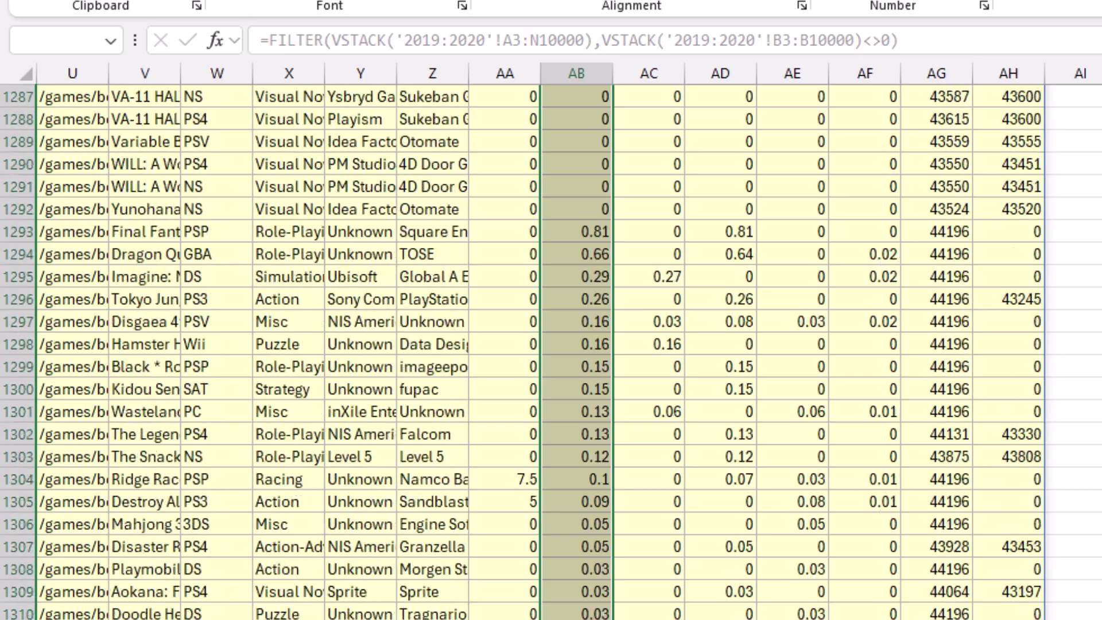
pyautogui.scroll(-20, 576, 412)
pyautogui.scroll(-20, 577, 412)
pyautogui.scroll(-20, 576, 411)
pyautogui.scroll(-20, 576, 412)
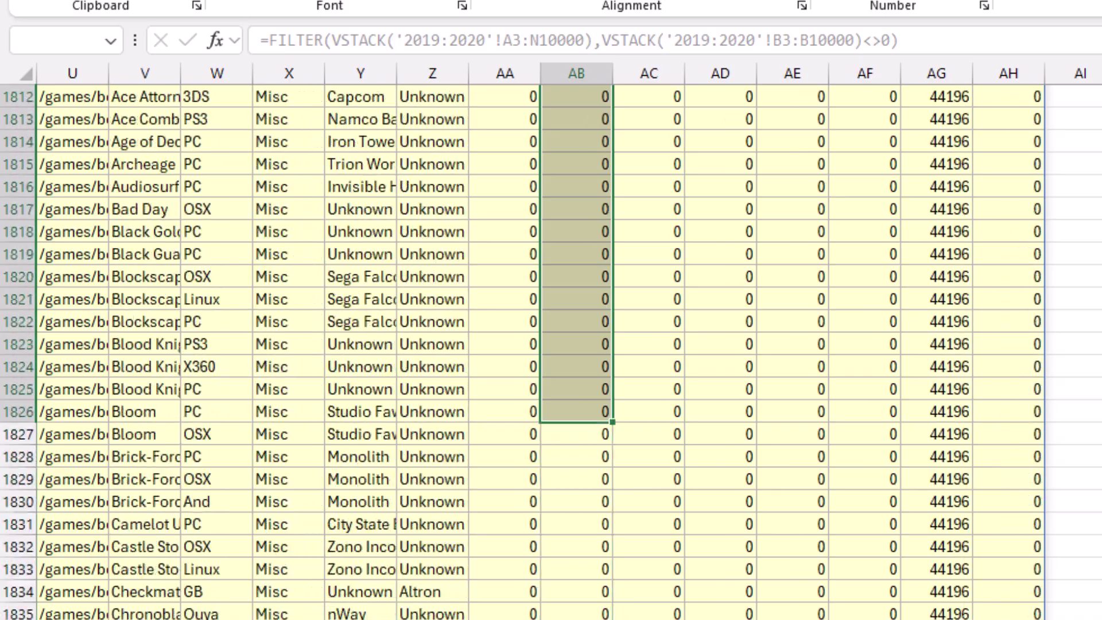
pyautogui.scroll(-20, 577, 412)
pyautogui.scroll(-20, 576, 411)
pyautogui.scroll(-20, 576, 412)
pyautogui.scroll(-20, 576, 412)
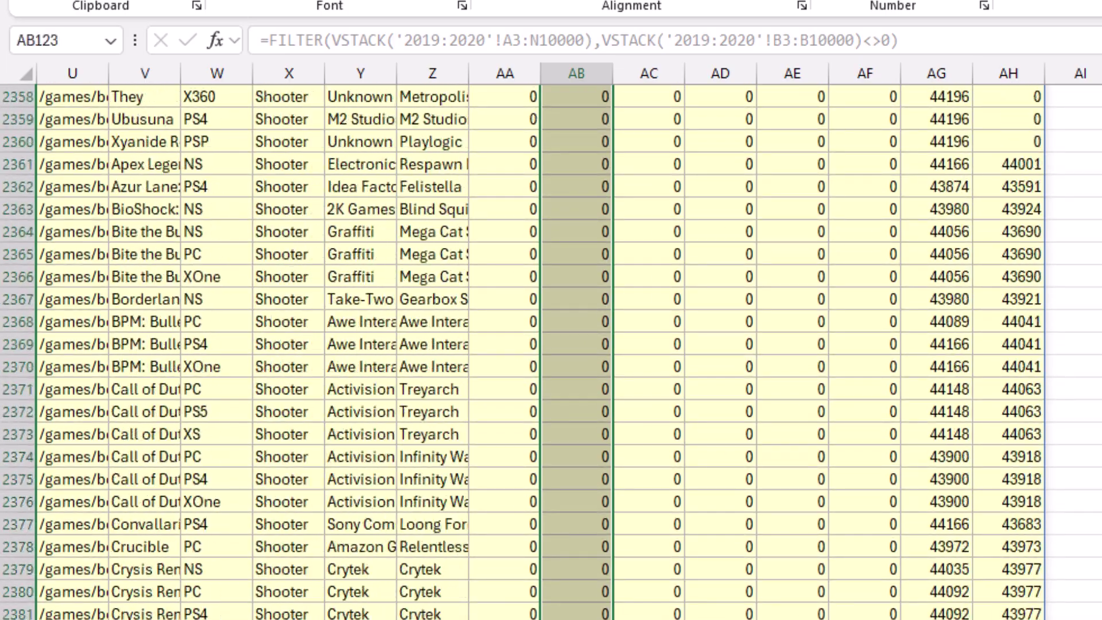
pyautogui.click(360, 617)
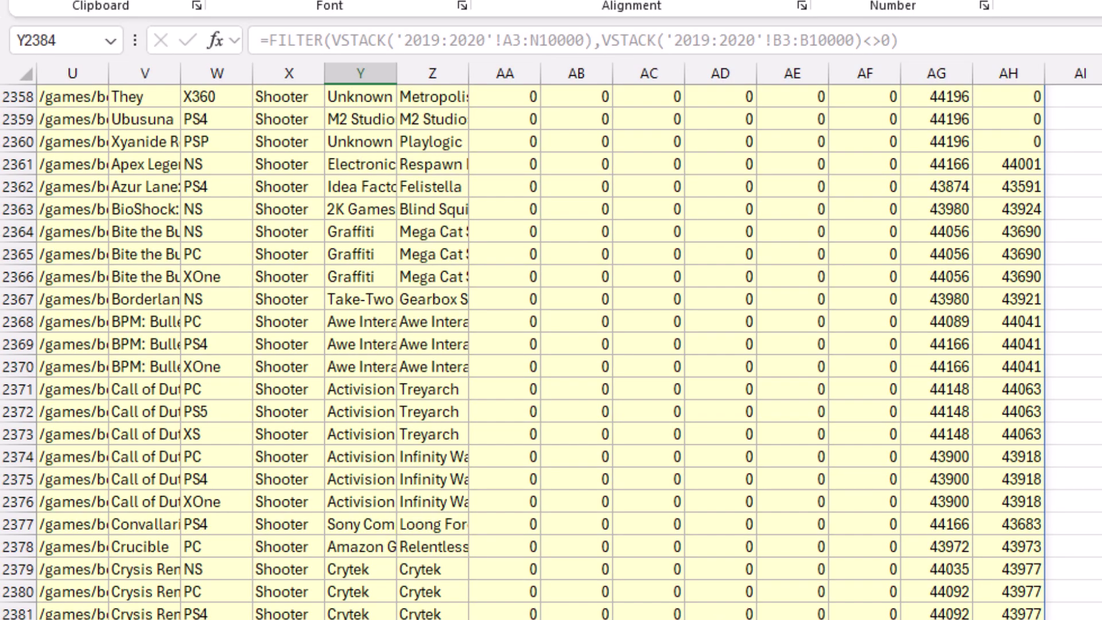
pyautogui.scroll(-9, 551, 351)
pyautogui.scroll(-3, 551, 351)
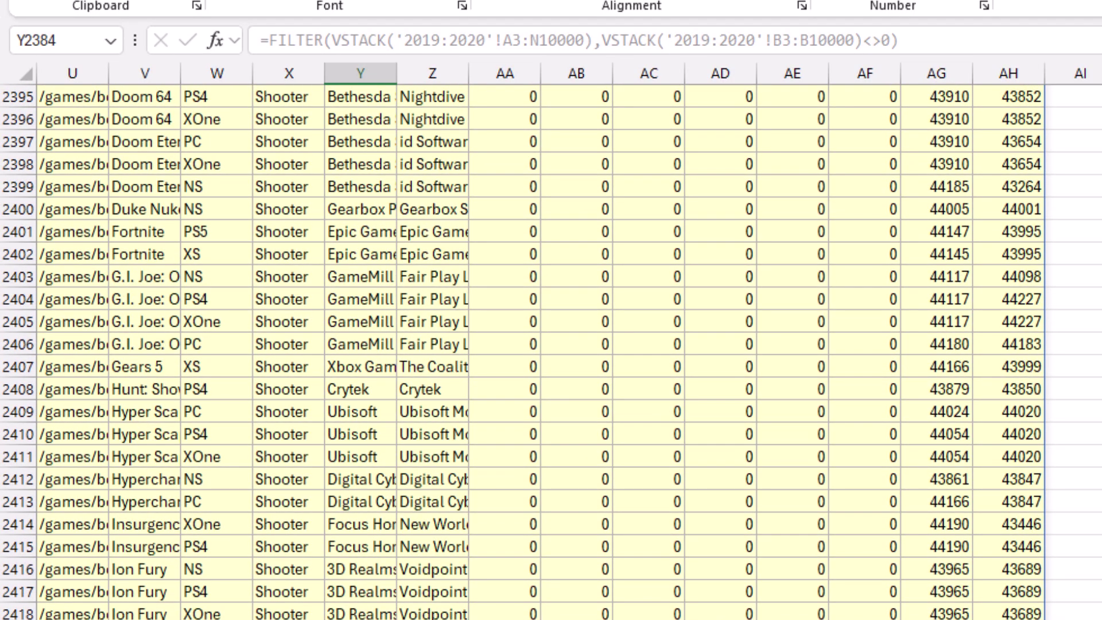
pyautogui.scroll(20, 551, 352)
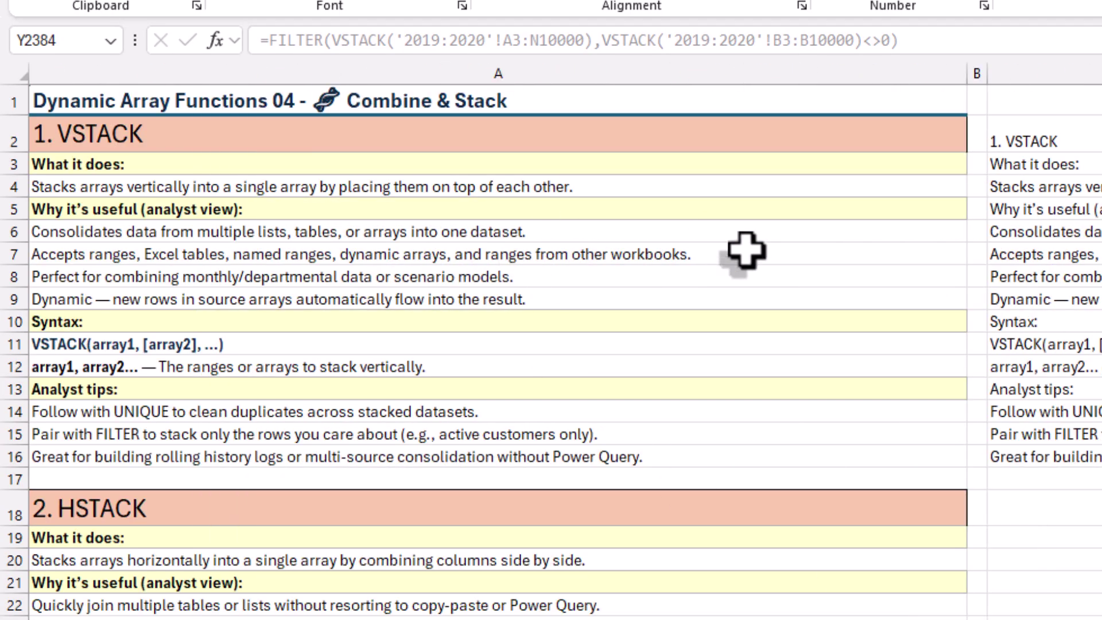
# - Return to the Combine & Stack notes sheet and select the VSTACK/HSTACK Syntax heading
pyautogui.click(882, 319)
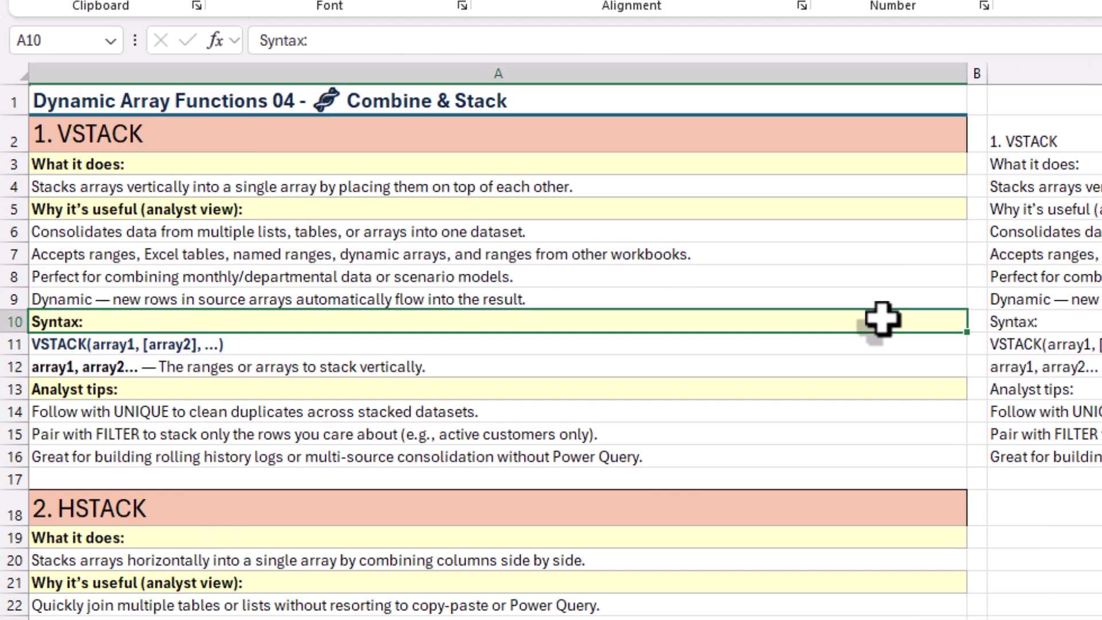